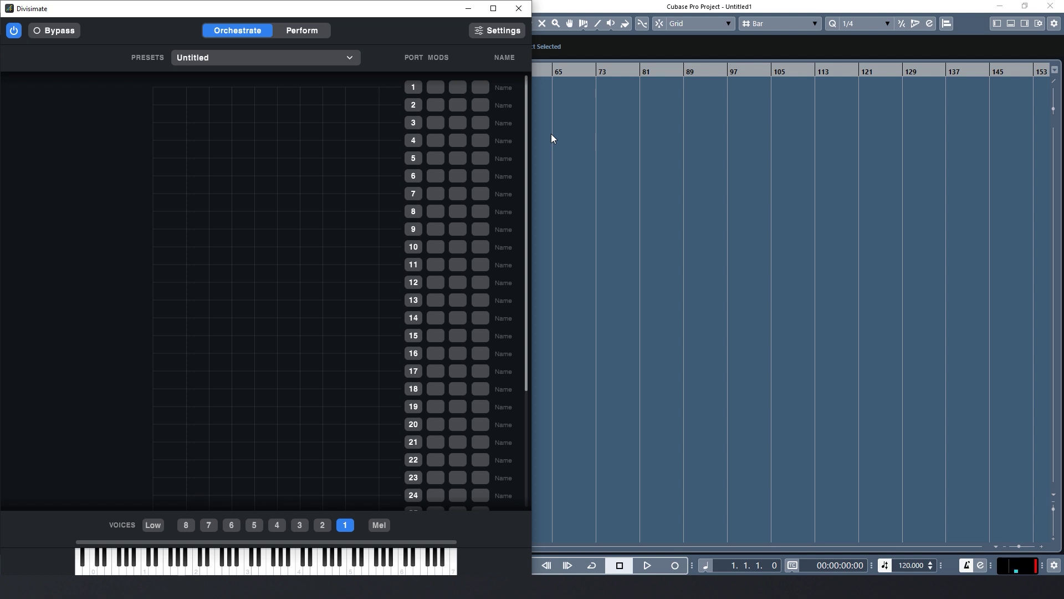
- Add two SWAM Violin 64bit instrument tracks
left_click(560, 133)
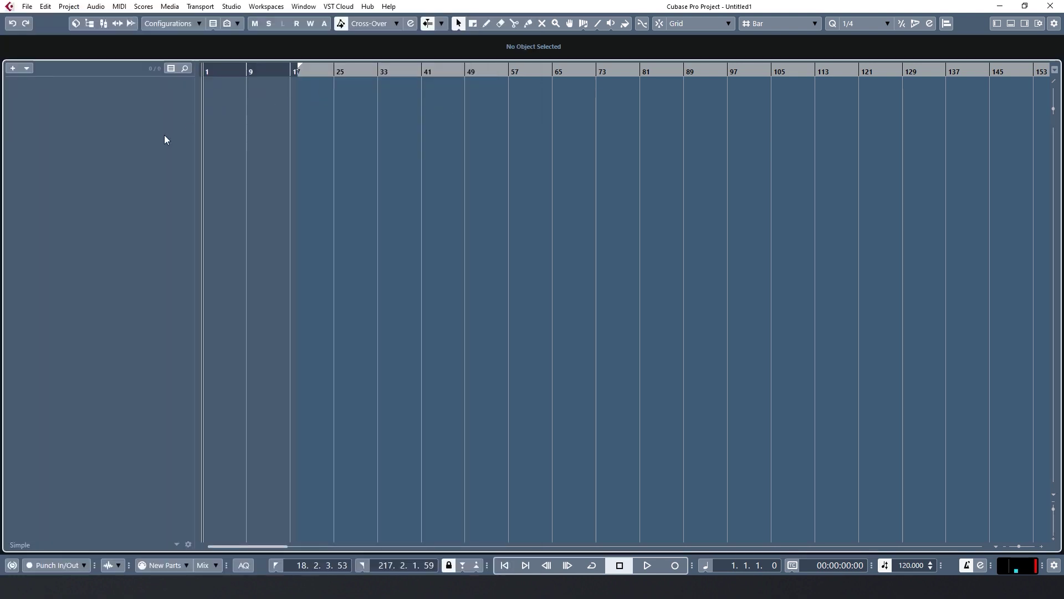
right_click(110, 120)
left_click(142, 138)
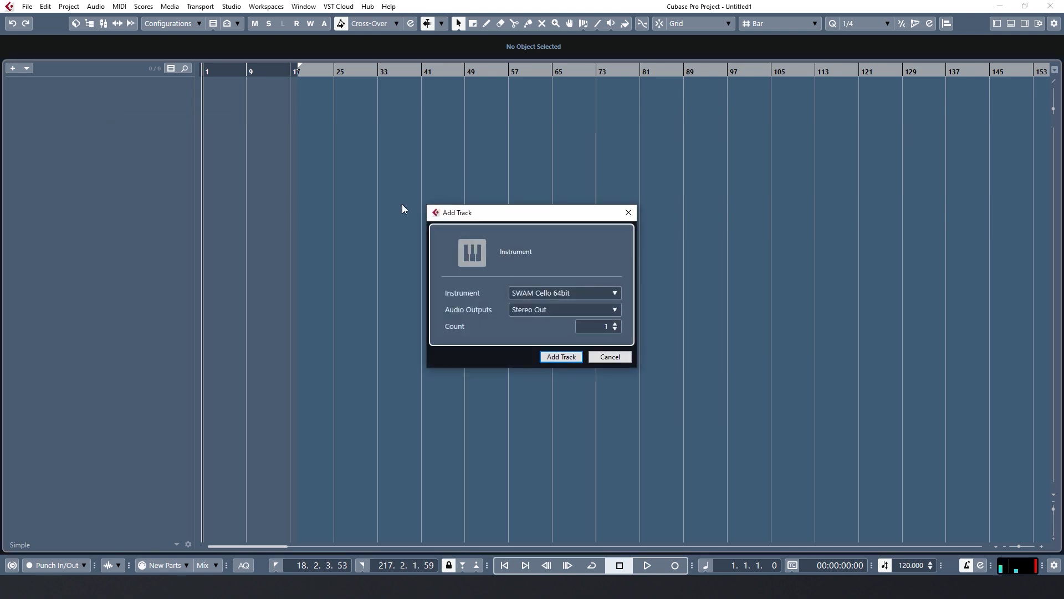
left_click(569, 292)
type("vi")
type("olins")
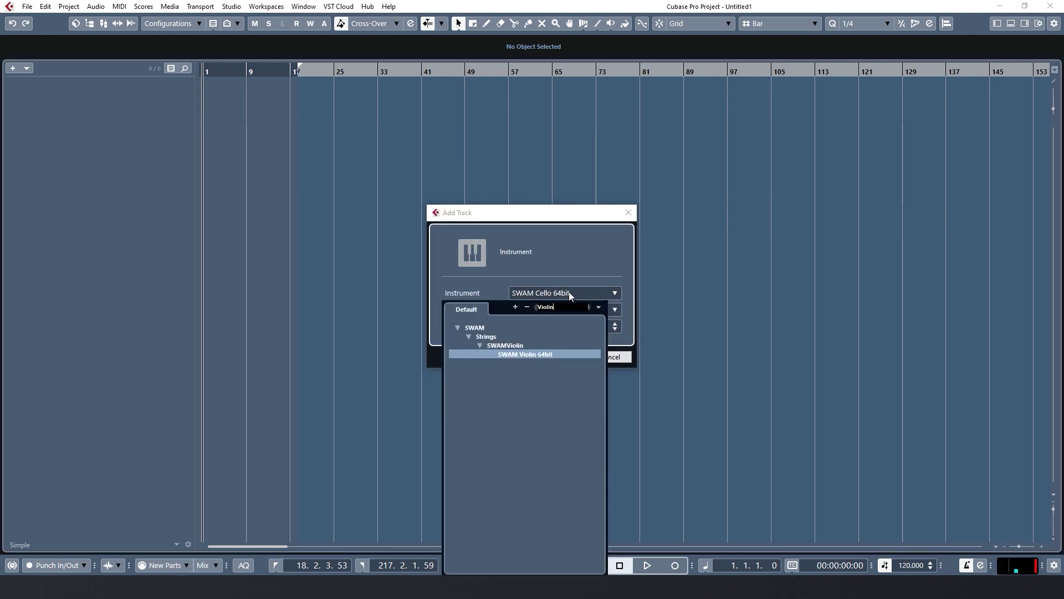
left_click(524, 355)
left_click(615, 323)
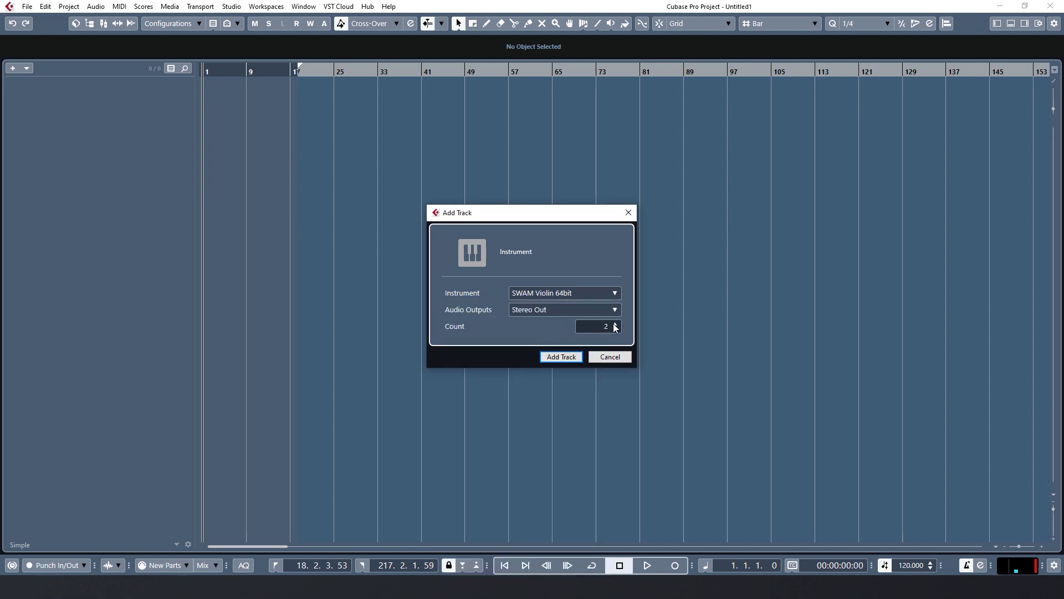
left_click(561, 355)
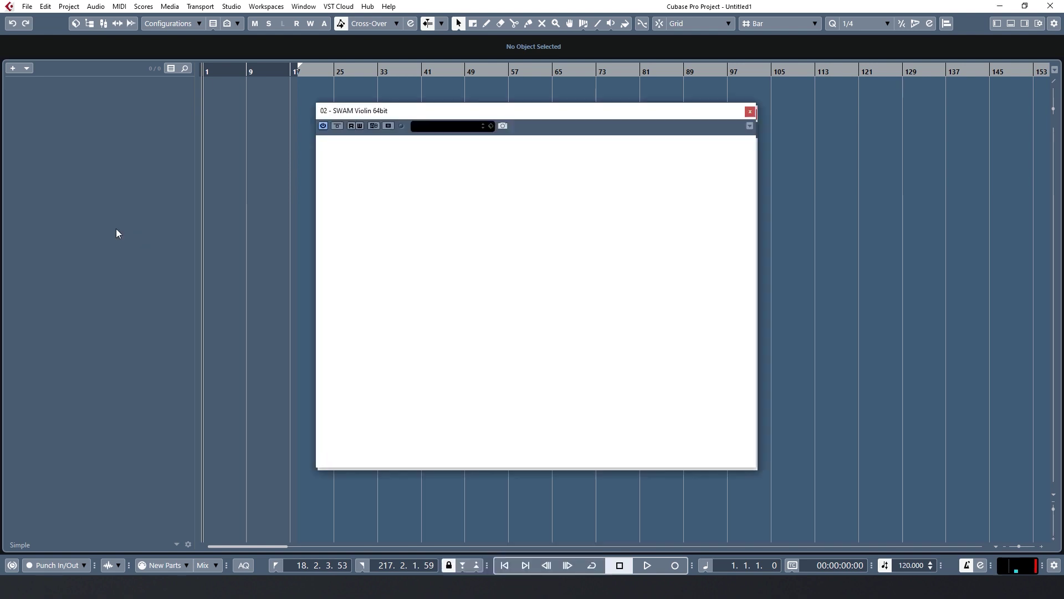
- Add a SWAM Viola instrument track
right_click(116, 228)
left_click(155, 253)
left_click(549, 292)
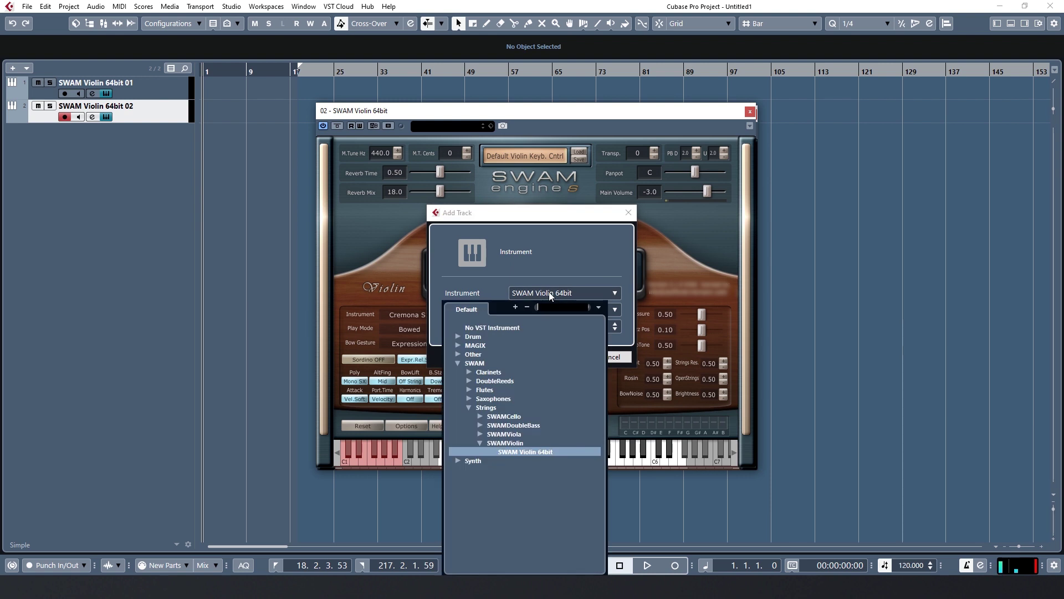
type("vio")
key("Return")
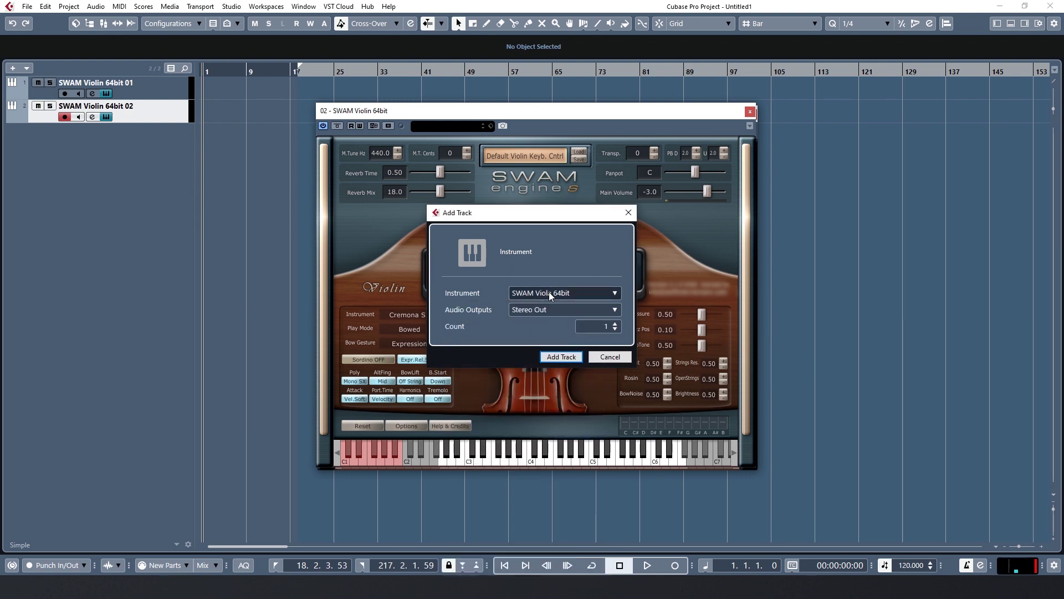
key("Return")
- Add a SWAM Cello 64bit instrument track
right_click(150, 205)
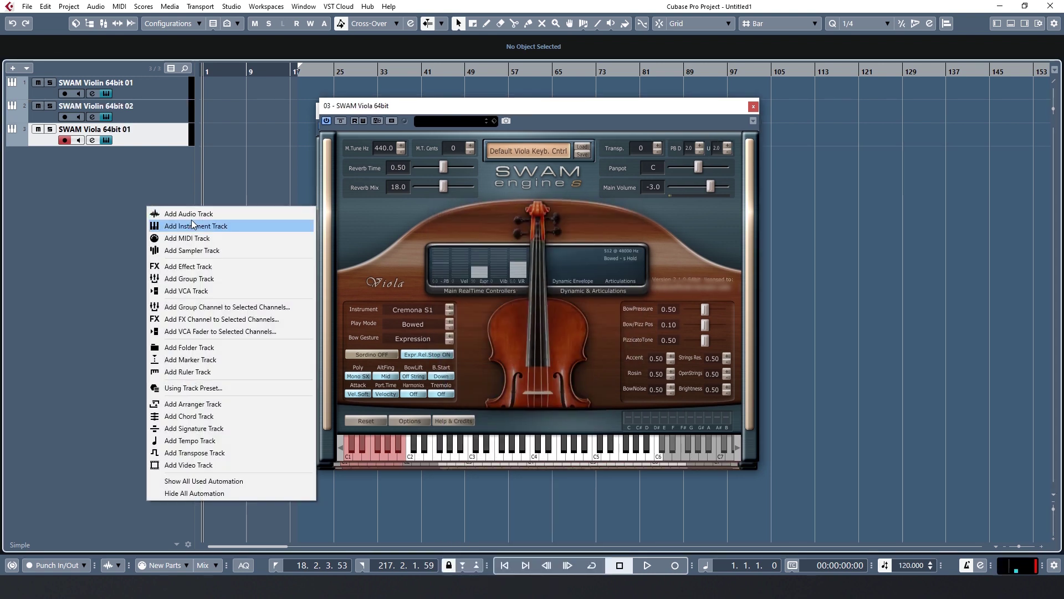
left_click(192, 222)
left_click(540, 292)
type("vio")
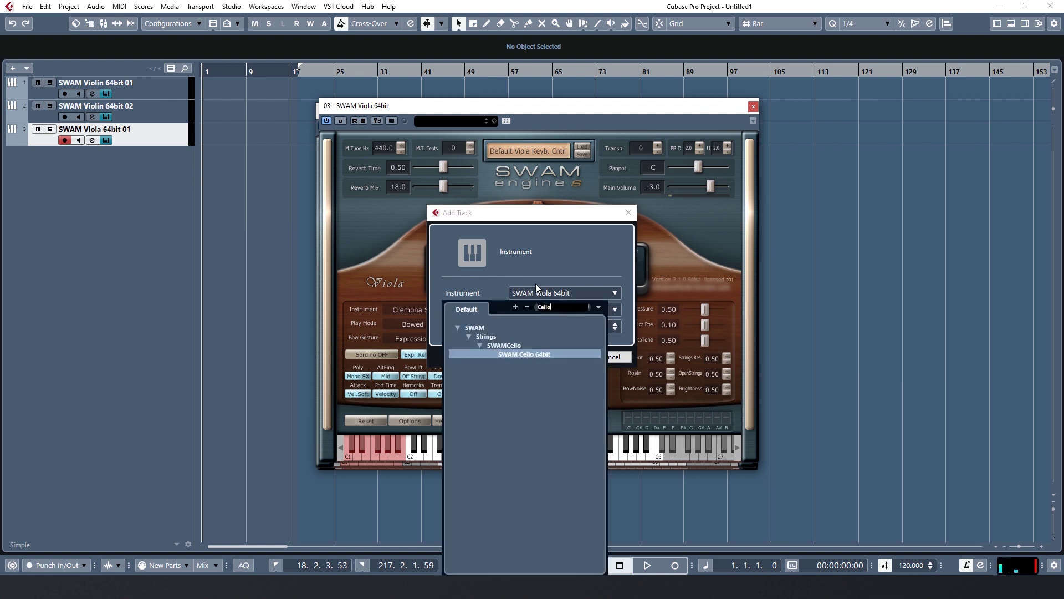
key("Return")
key("Return")
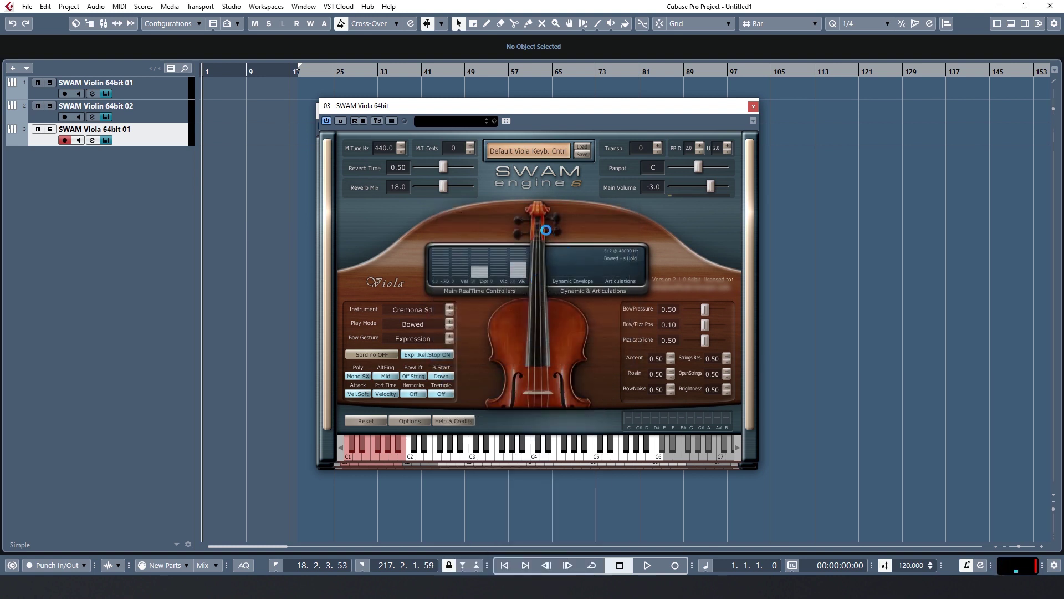
- Raise the cello's transposition to 12 and close the cello and viola plugin windows
left_click(414, 158)
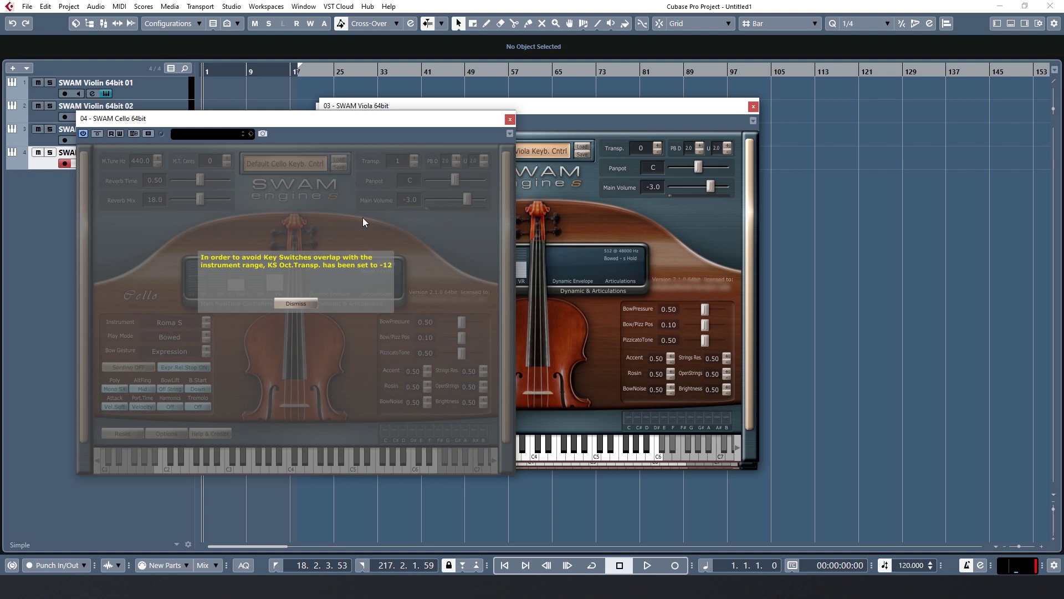
left_click(295, 303)
left_click(414, 158)
left_click(414, 158)
left_click(414, 158)
left_click(415, 158)
left_click(414, 158)
left_click(414, 158)
left_click(414, 158)
left_click(415, 158)
left_click(414, 158)
left_click(414, 158)
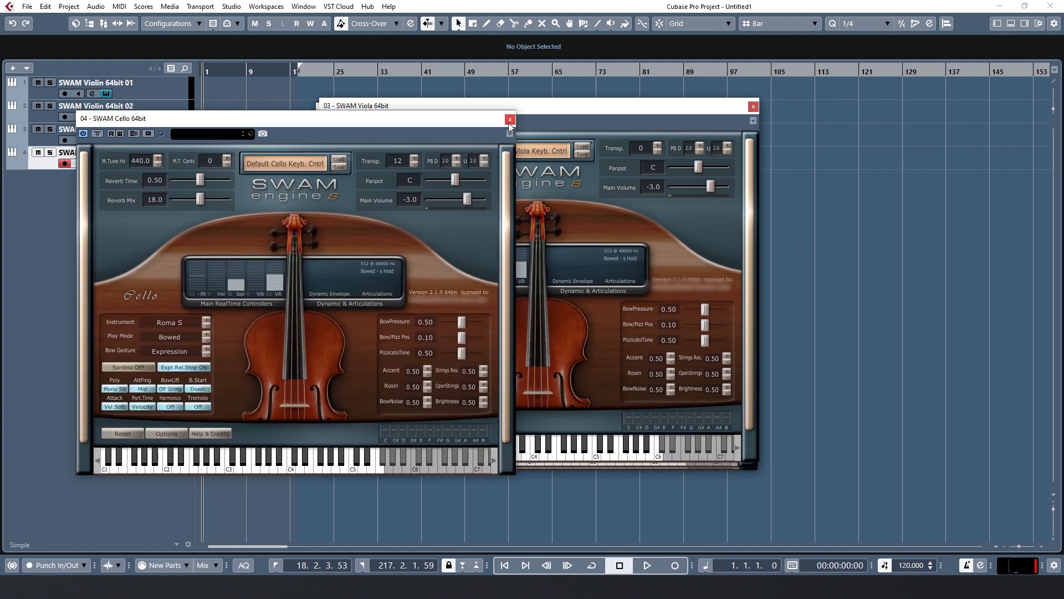
left_click(509, 120)
left_click(754, 106)
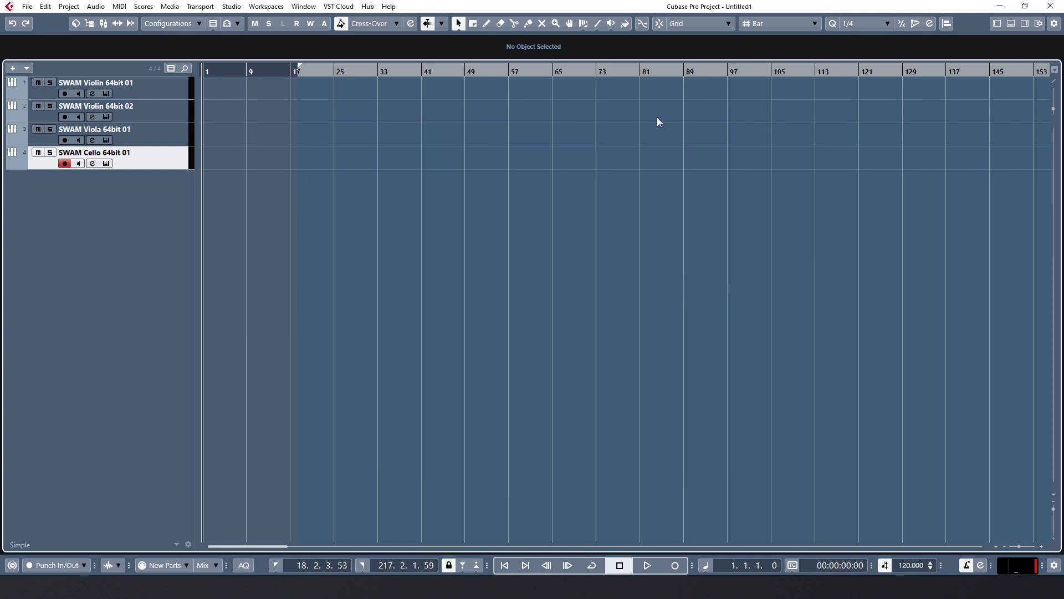
- Rename the four tracks Violin 1, Violin 2, Viola and Cello
double_click(106, 82)
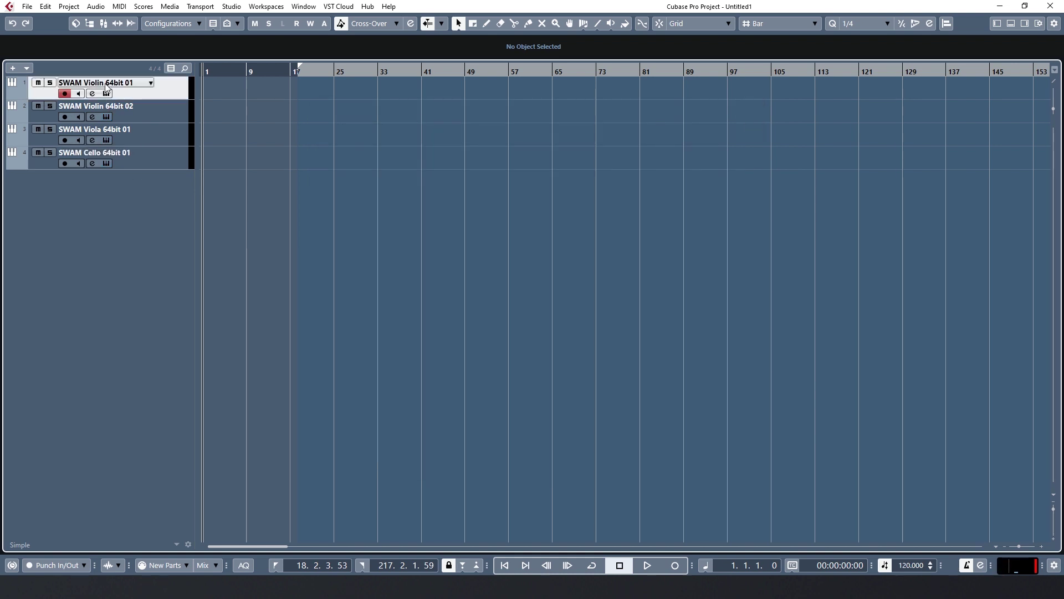
type("Violin 1")
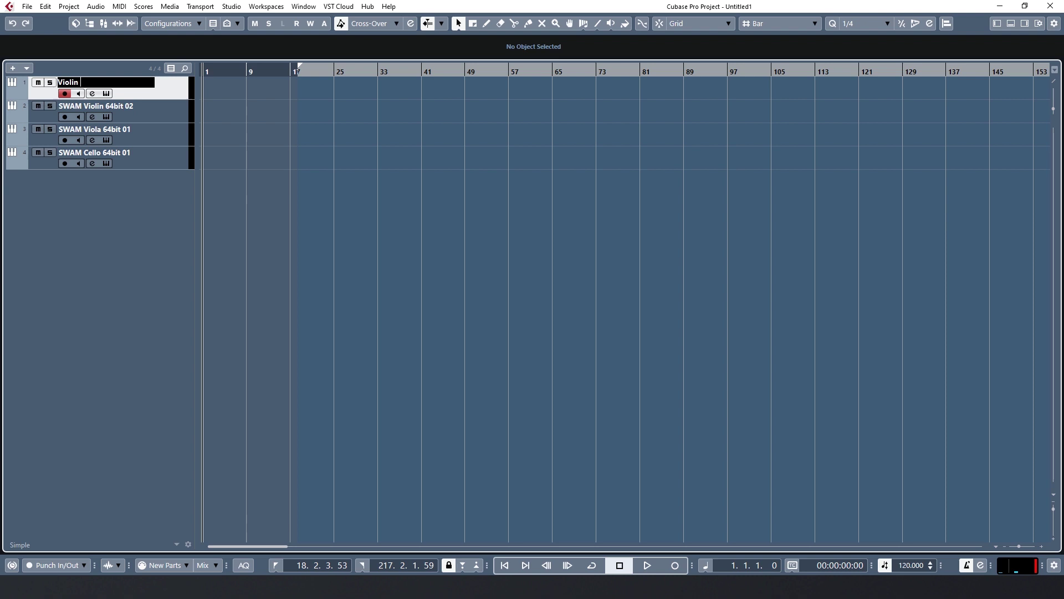
key("Tab")
type("Violin 2")
key("Tab")
type("Viola")
key("Tab")
type("Cello")
key("Return")
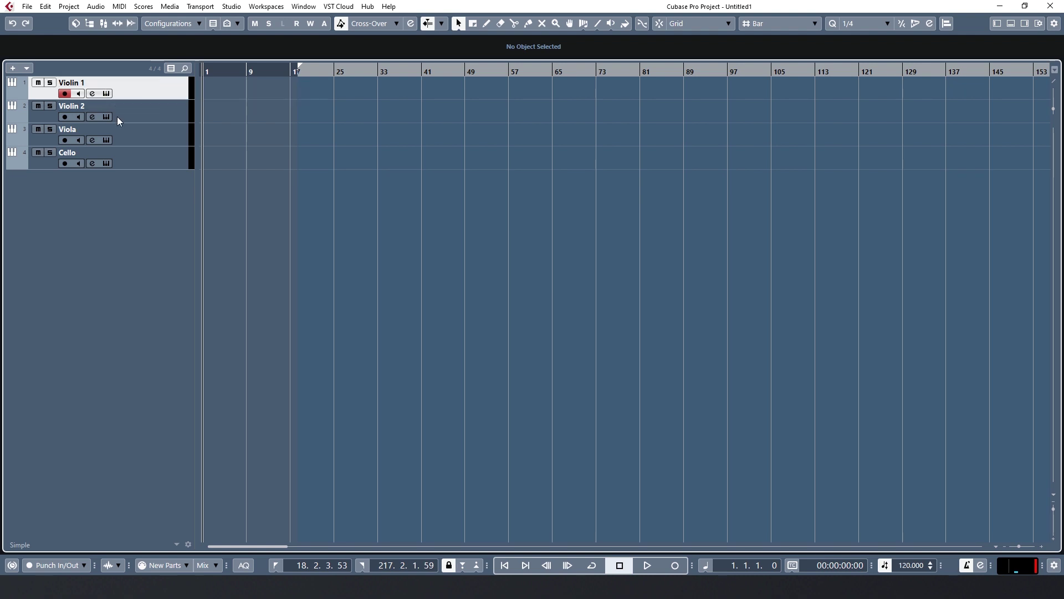
- Set Violin 1's MIDI input to Divisimate Port 01 and Violin 2's to Port 02
left_click(997, 23)
left_click(45, 87)
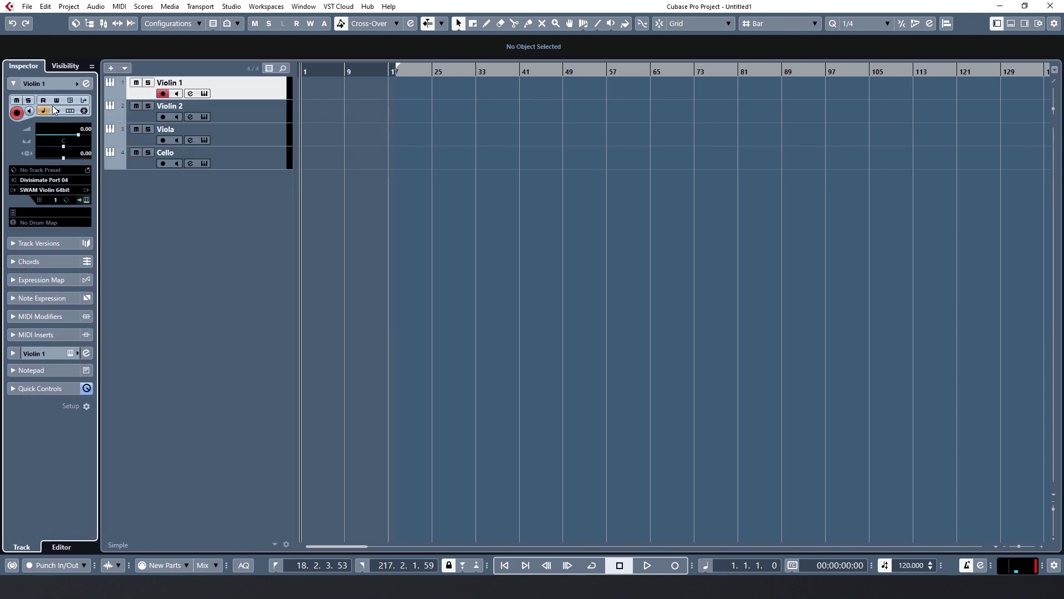
left_click(51, 181)
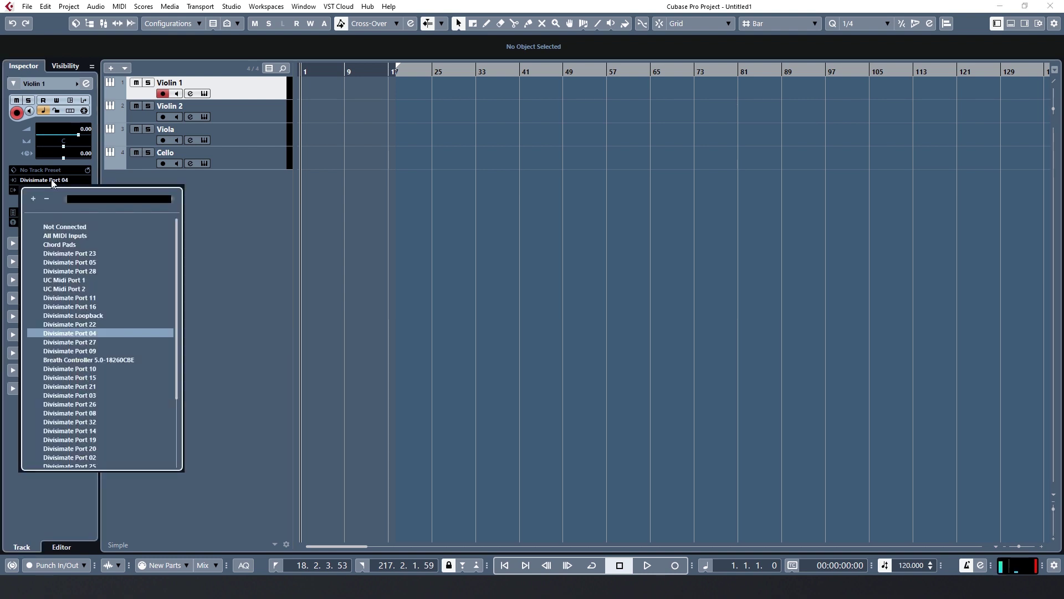
type("01")
left_click(71, 226)
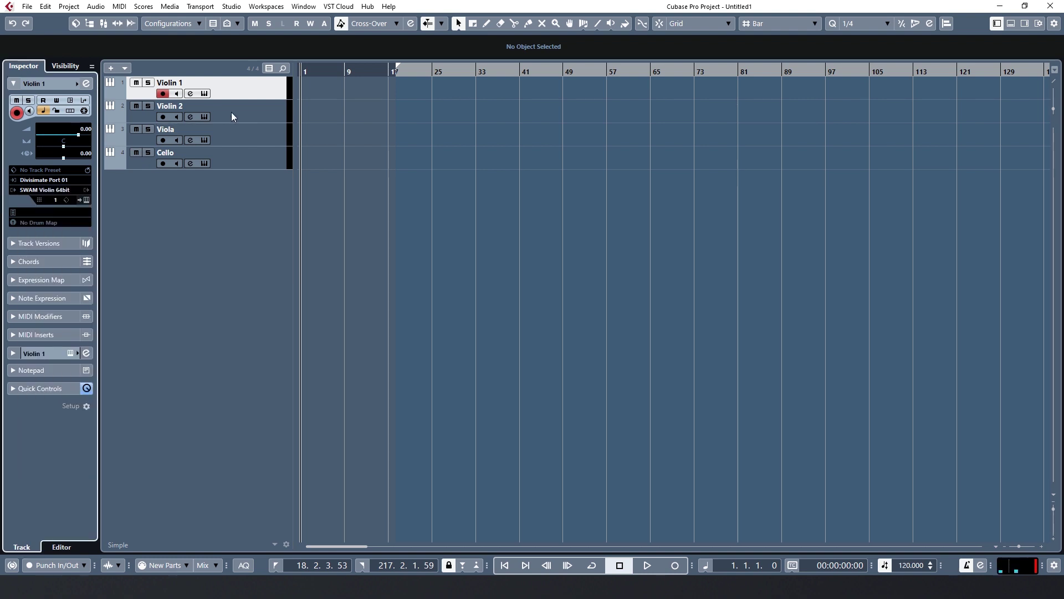
left_click(218, 112)
left_click(51, 180)
type("02")
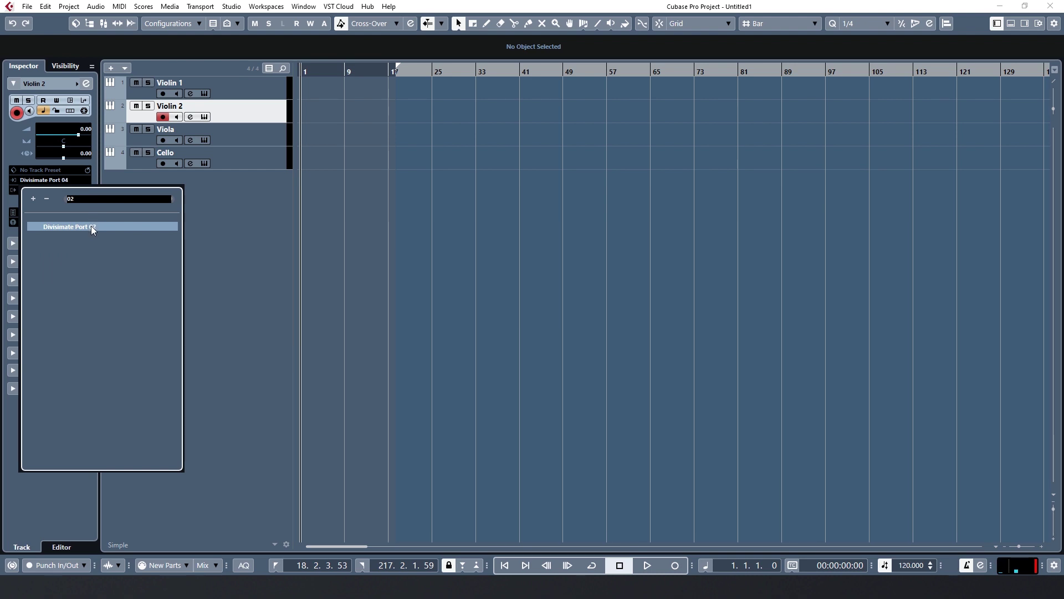
left_click(91, 225)
- Set the Viola's MIDI input to Divisimate Port 03 and the Cello's to Port 04
left_click(218, 135)
left_click(66, 183)
type("03")
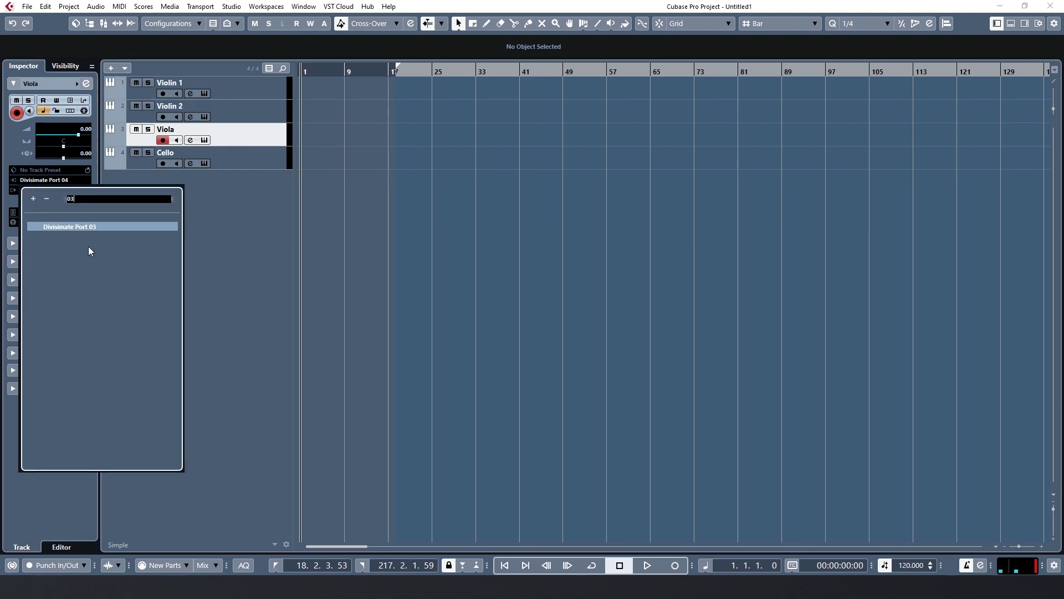
left_click(91, 226)
left_click(218, 158)
left_click(74, 182)
type("04")
left_click(103, 227)
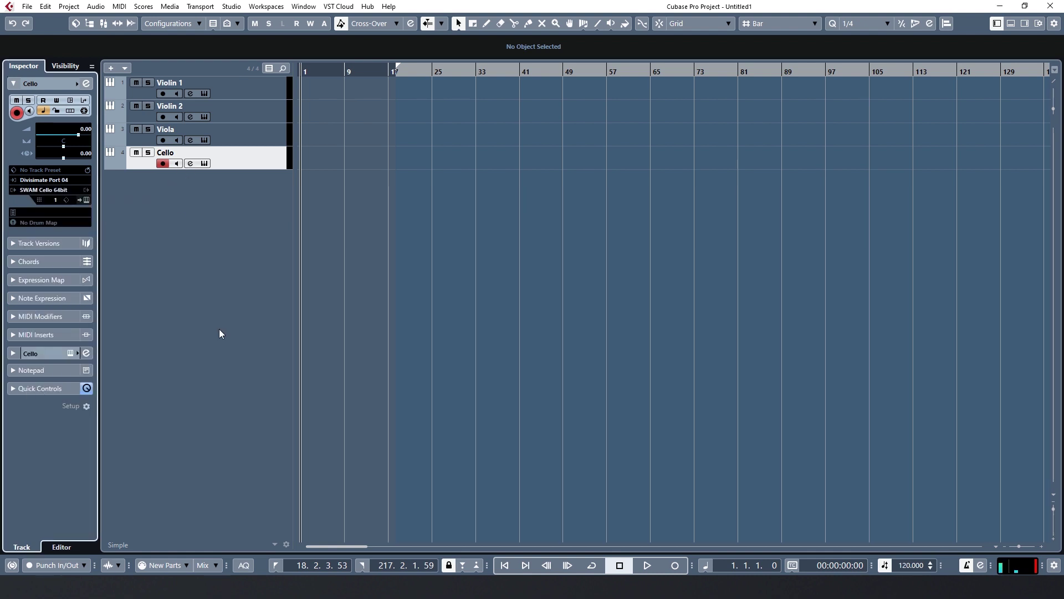
left_click(174, 587)
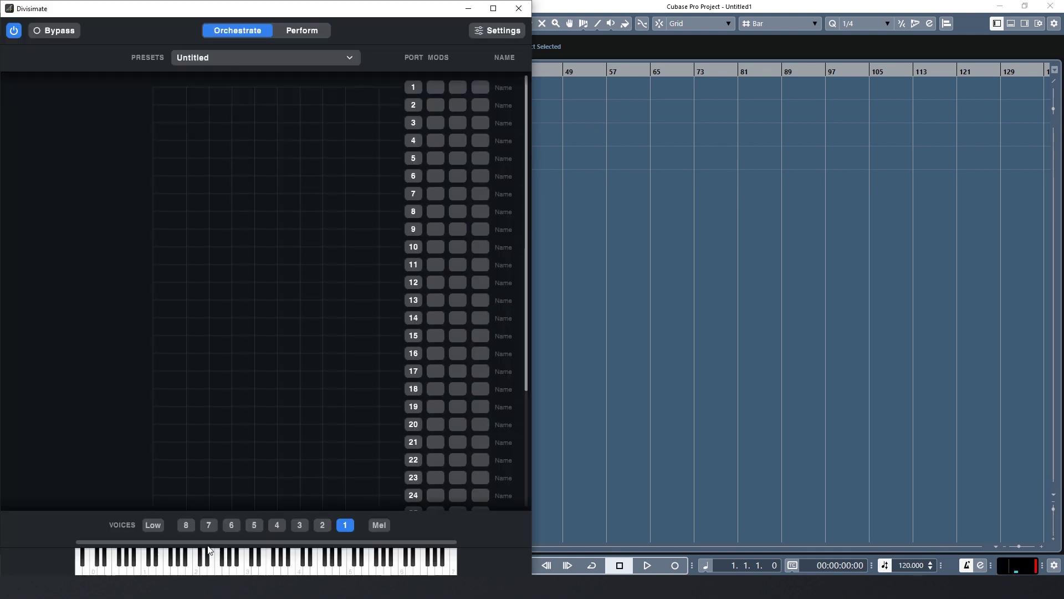
- Tick UC Midi Port 1 under Input Devices in Divisimate's Settings
left_click(332, 161)
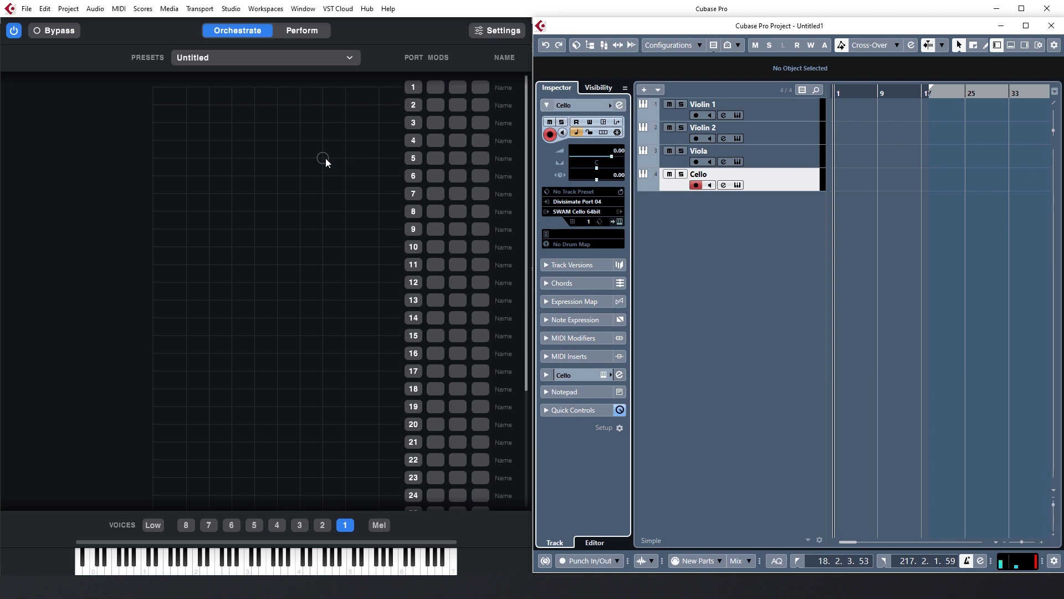
left_click(113, 65)
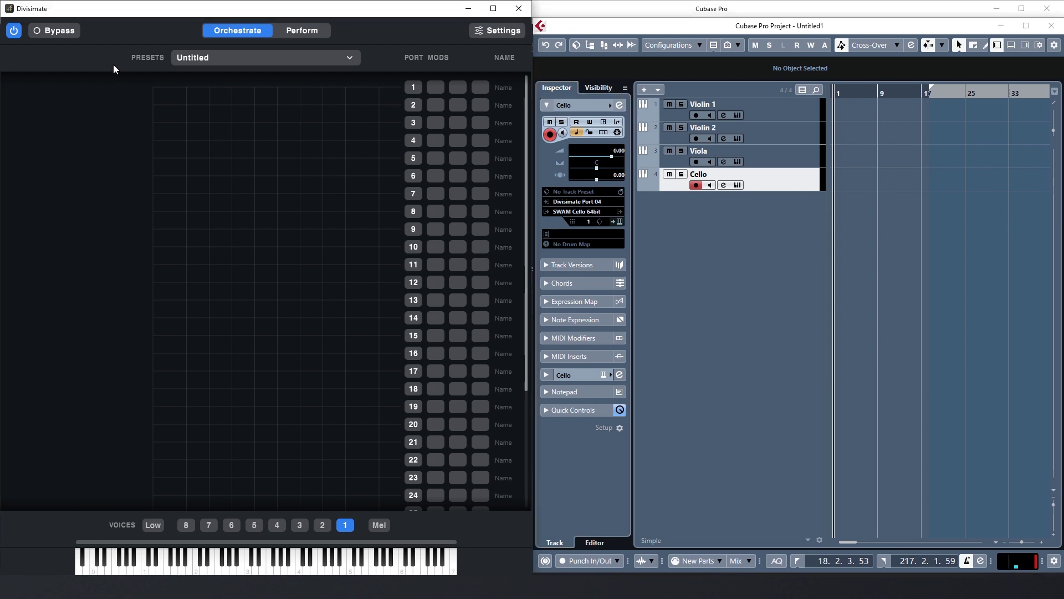
left_click(482, 32)
left_click(164, 193)
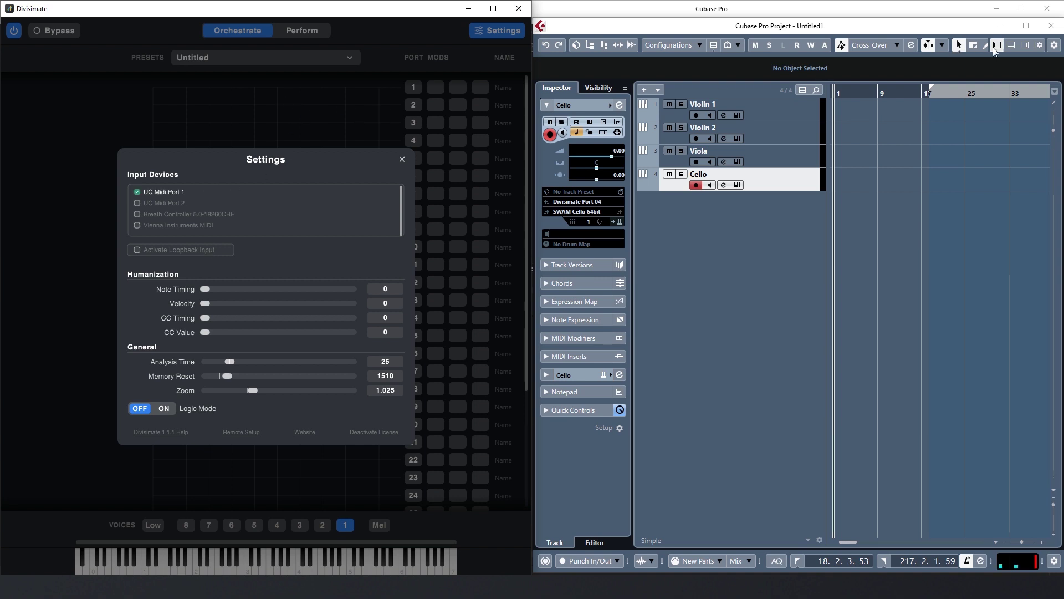
- Try enabling Breath Controller in Divisimate and dismiss the activation error
left_click(199, 214)
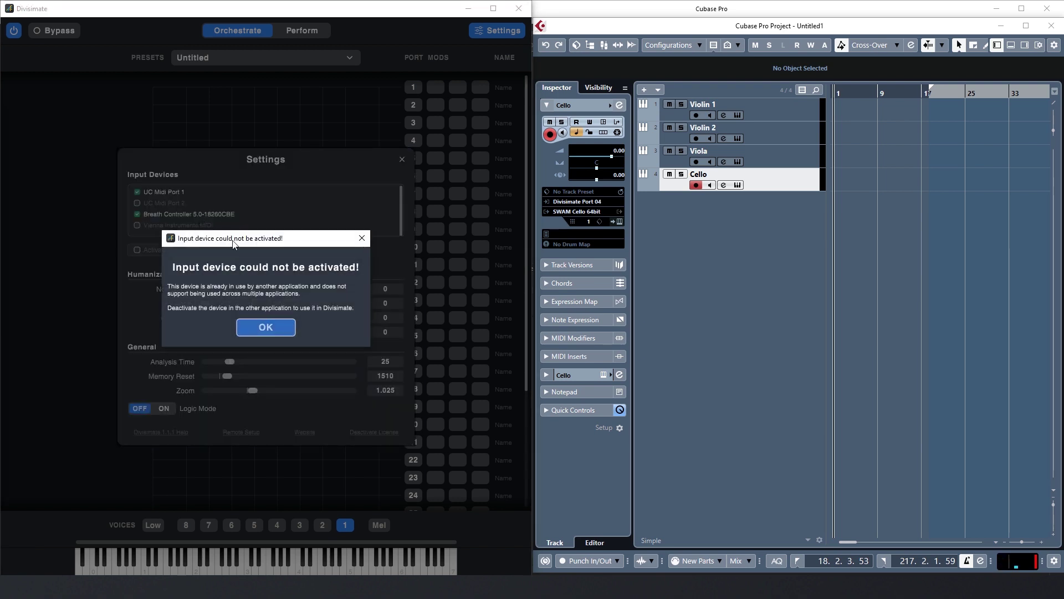
left_click_drag(233, 242, 237, 239)
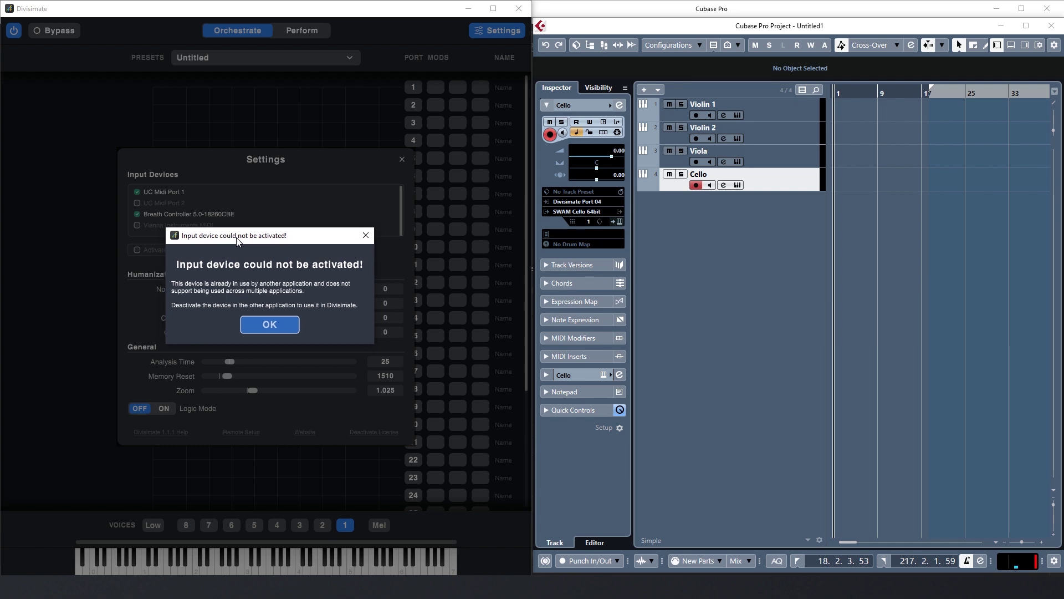
left_click(262, 323)
- Untick 'In All MIDI' for Breath Controller in Cubase, then enable it in Divisimate Settings
left_click(729, 256)
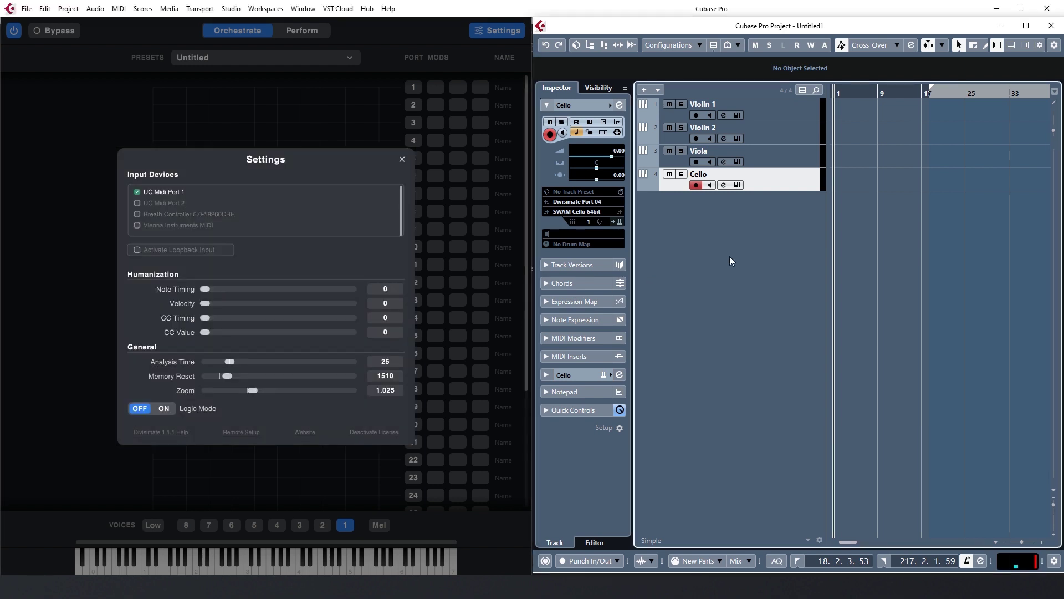
left_click(242, 10)
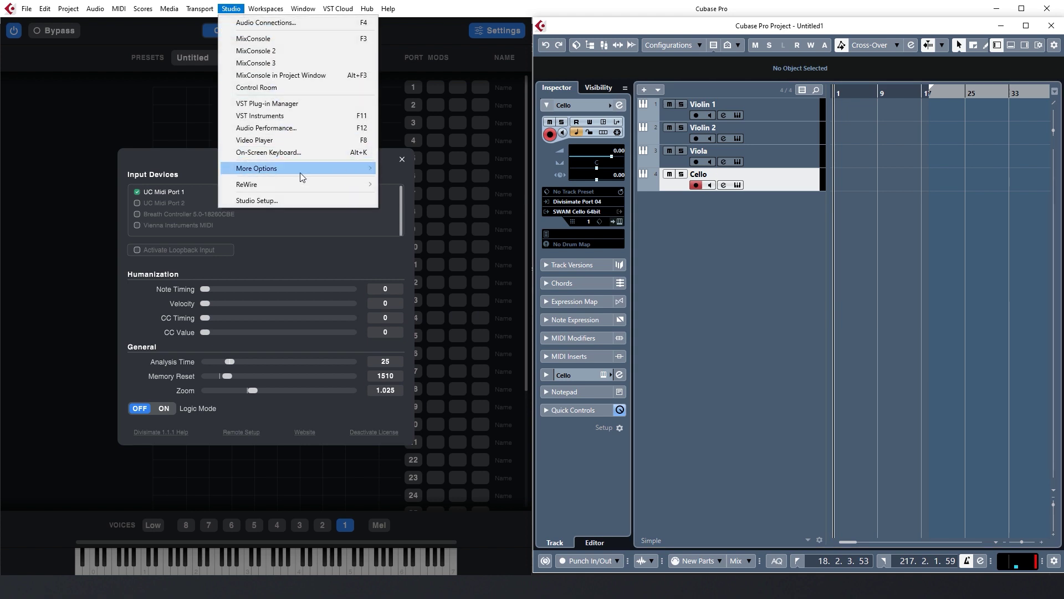
left_click(311, 200)
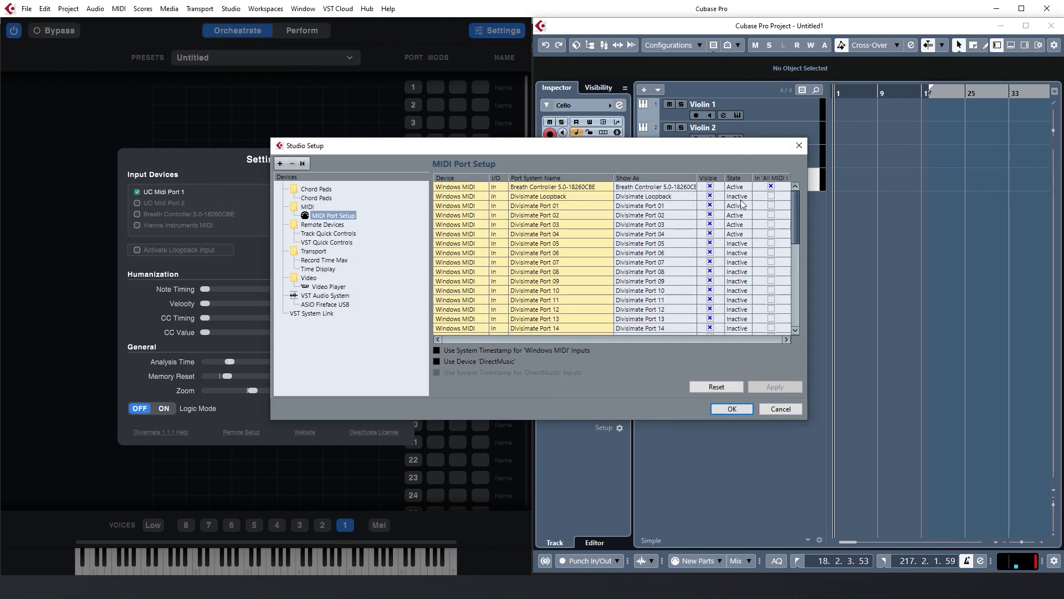
left_click(772, 187)
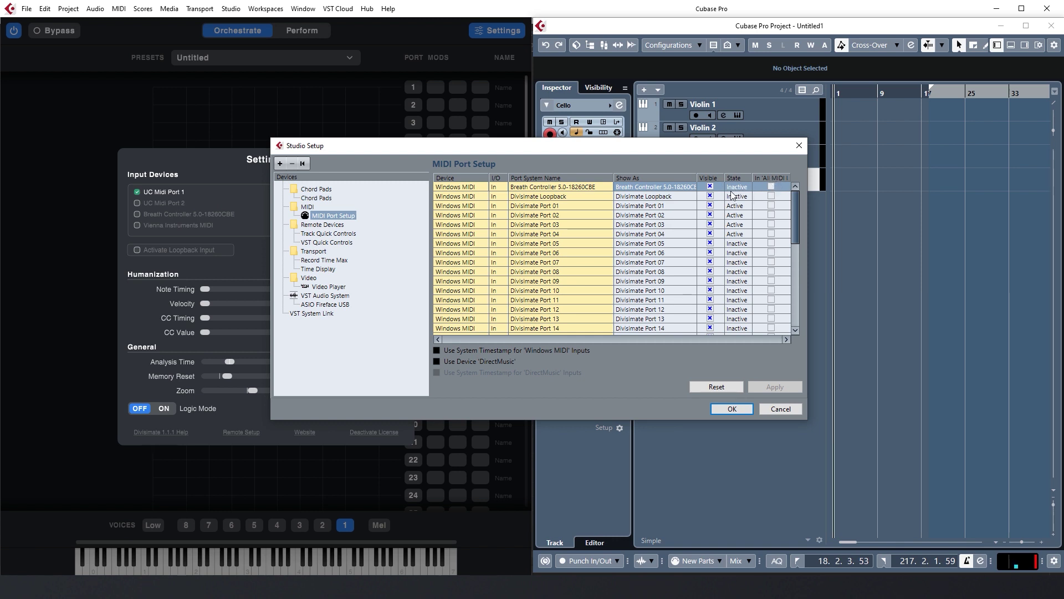
left_click(733, 409)
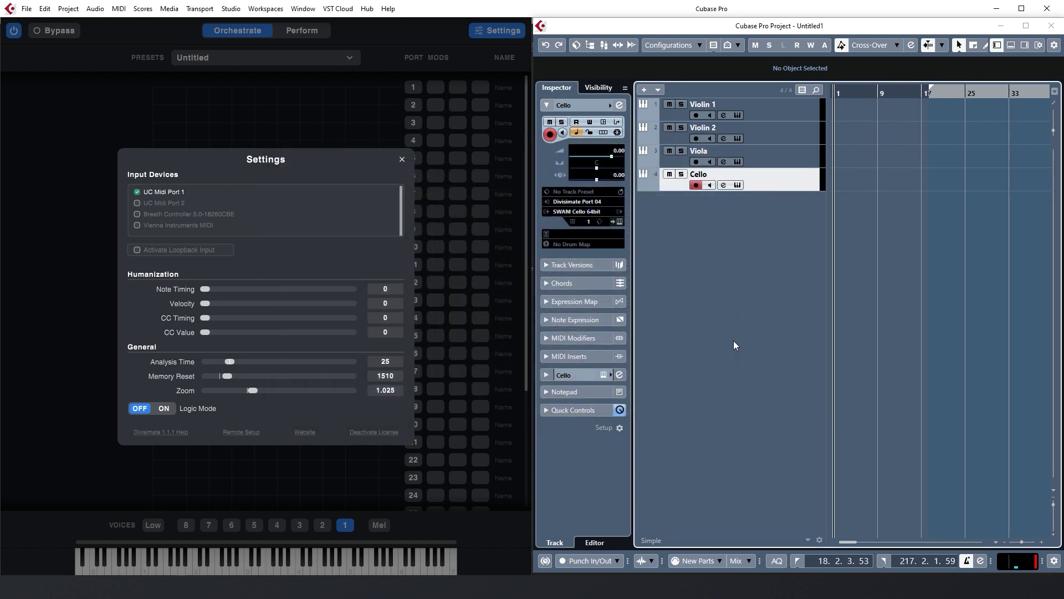
left_click(204, 214)
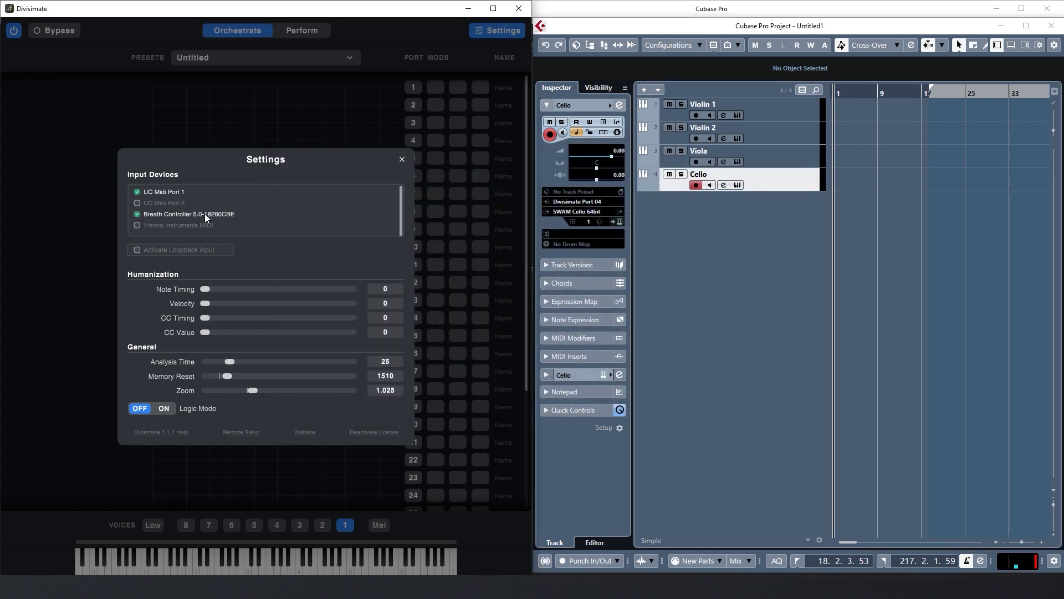
left_click(276, 121)
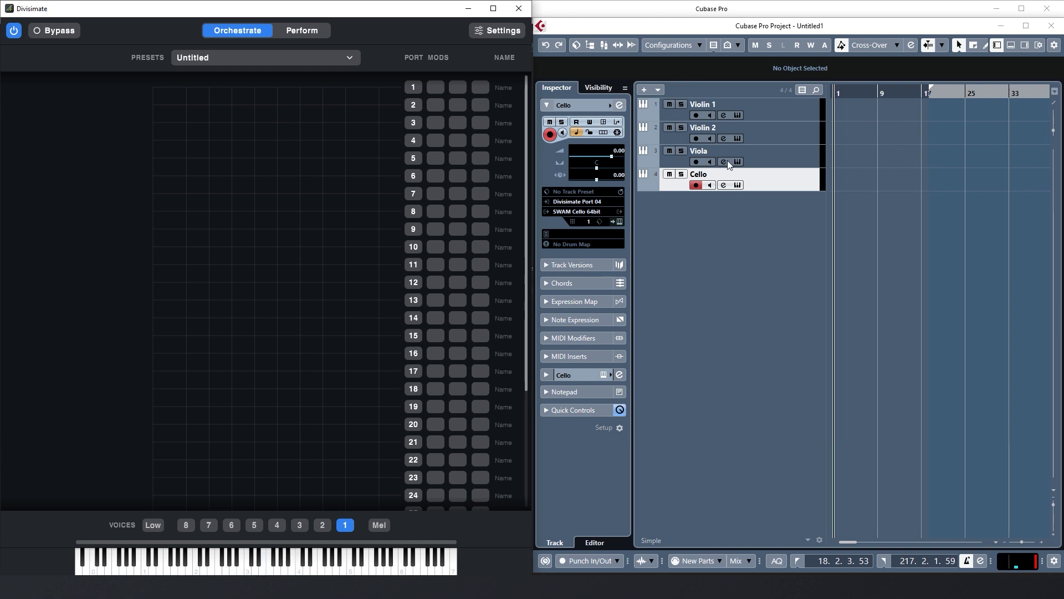
- Split playing into four voices and route voices 1–4 to ports 1–4
left_click(277, 525)
left_click(271, 134)
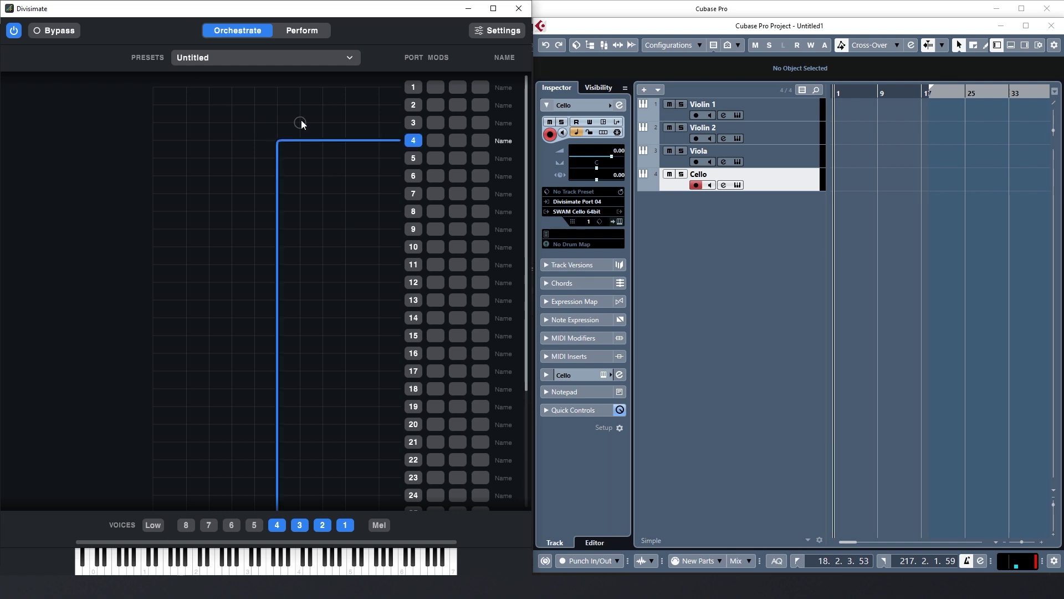
left_click(301, 119)
left_click(313, 106)
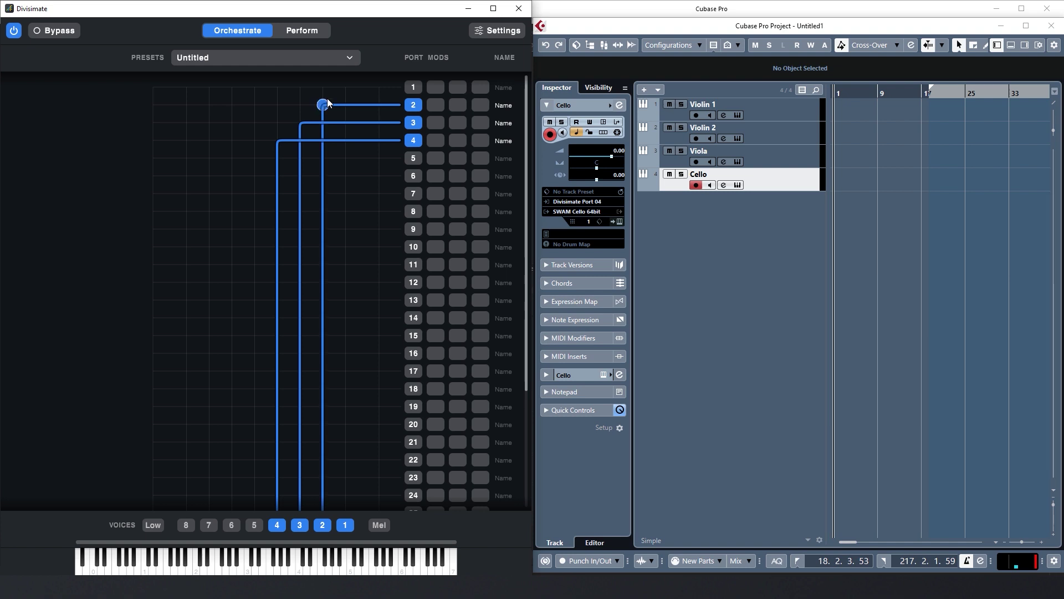
left_click(340, 88)
- Name ports 1–4 Violin 1, Violin 2, Viola and Cello, then record-arm all Cubase string tracks
left_click(506, 89)
type("Violin 1")
type("Violin 2")
key("Tab")
type("Viola")
key("Tab")
type("Cello")
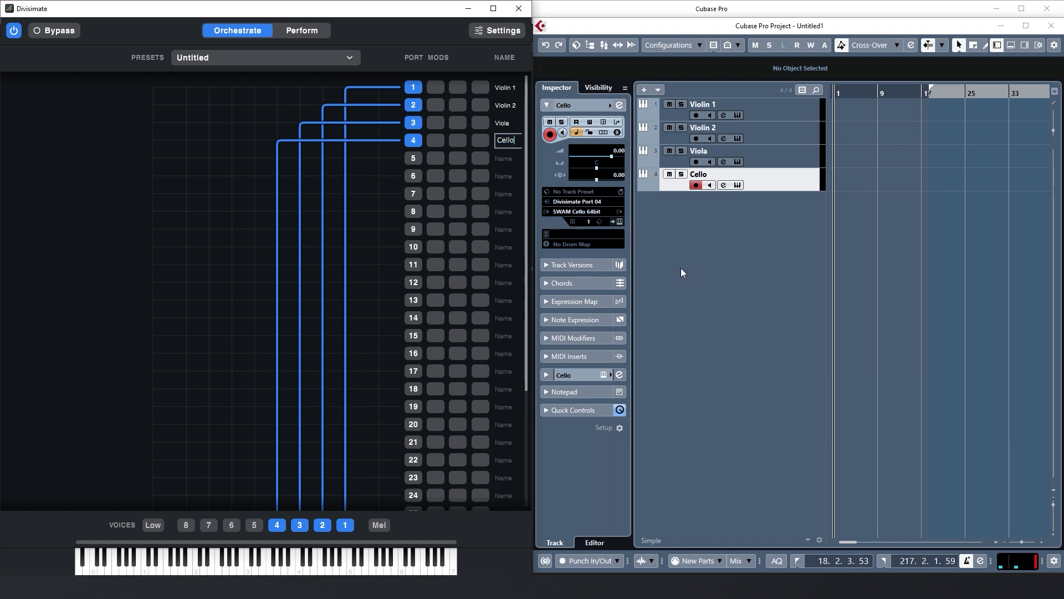
left_click(681, 269)
left_click(760, 102, "shift")
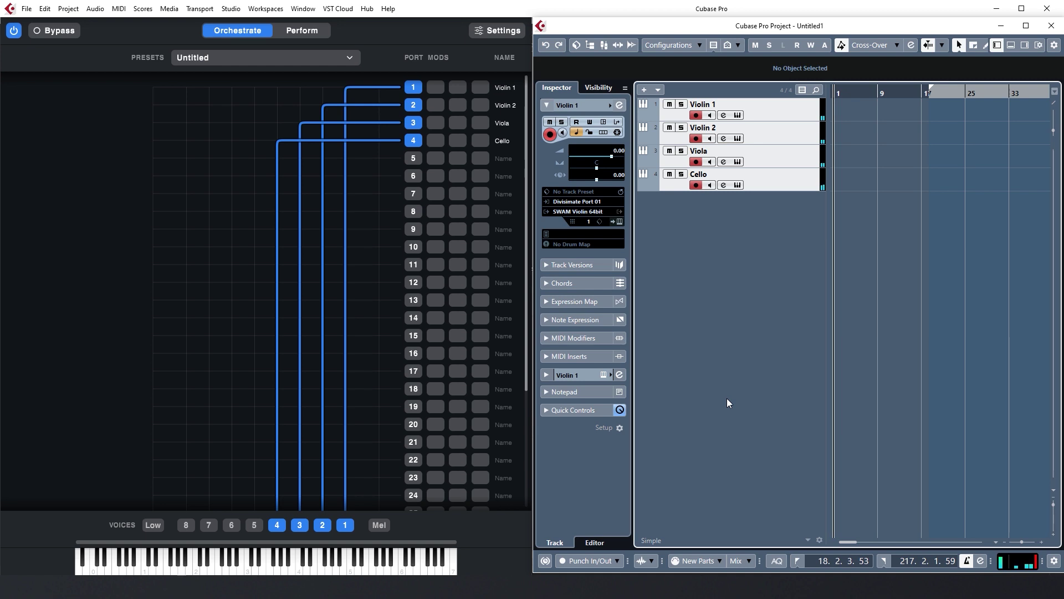
- Add a group channel named Quartet for the selected string tracks
right_click(765, 472)
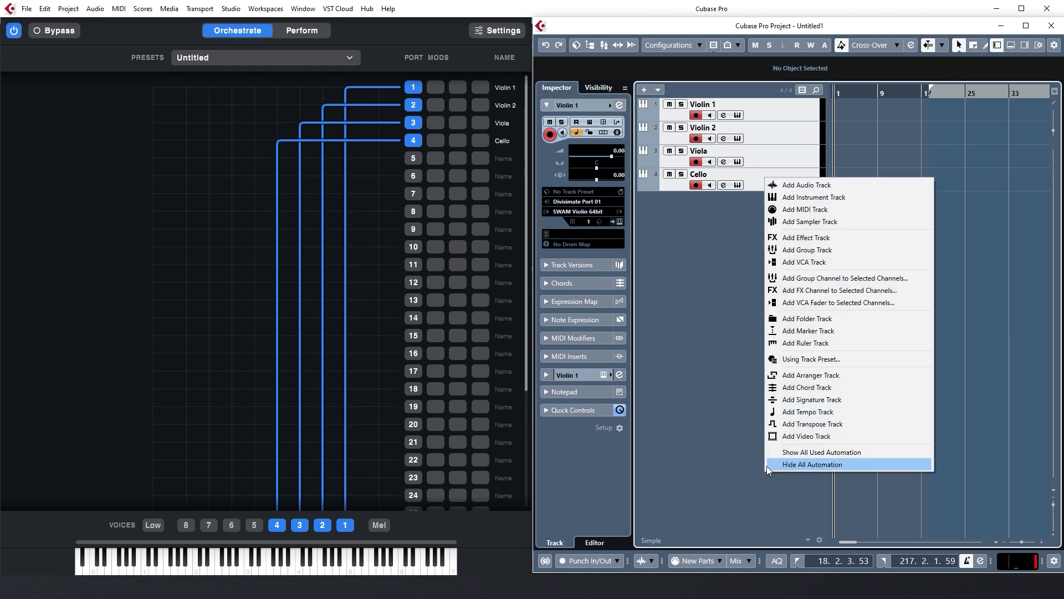
left_click(856, 280)
type("Quarte")
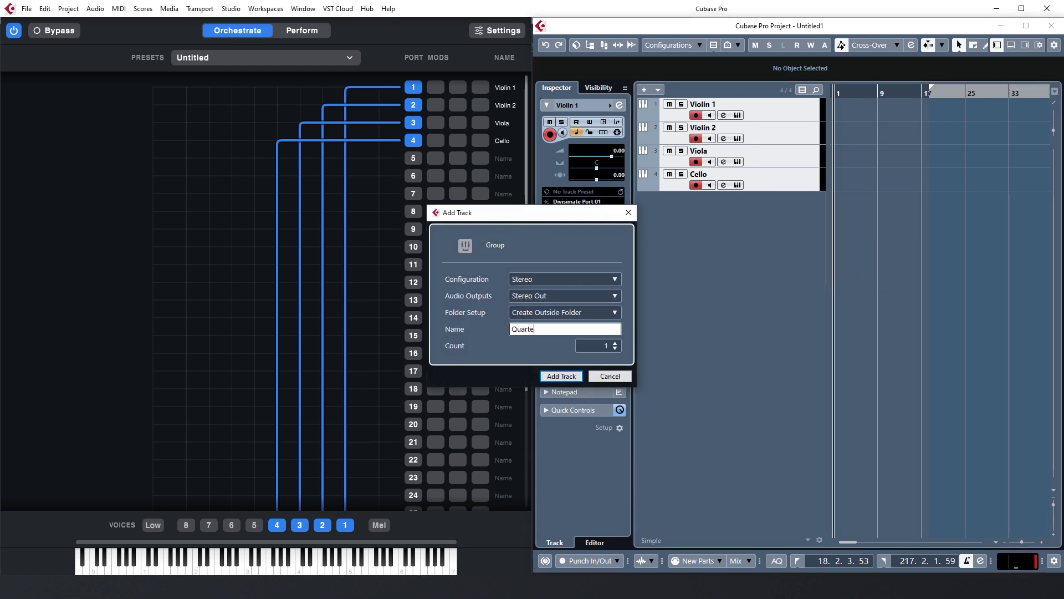
type("t")
key("Return")
- Insert QL Spaces on Quartet and load the M-S Northwest Orchestral Hall reverb preset
left_click(600, 169)
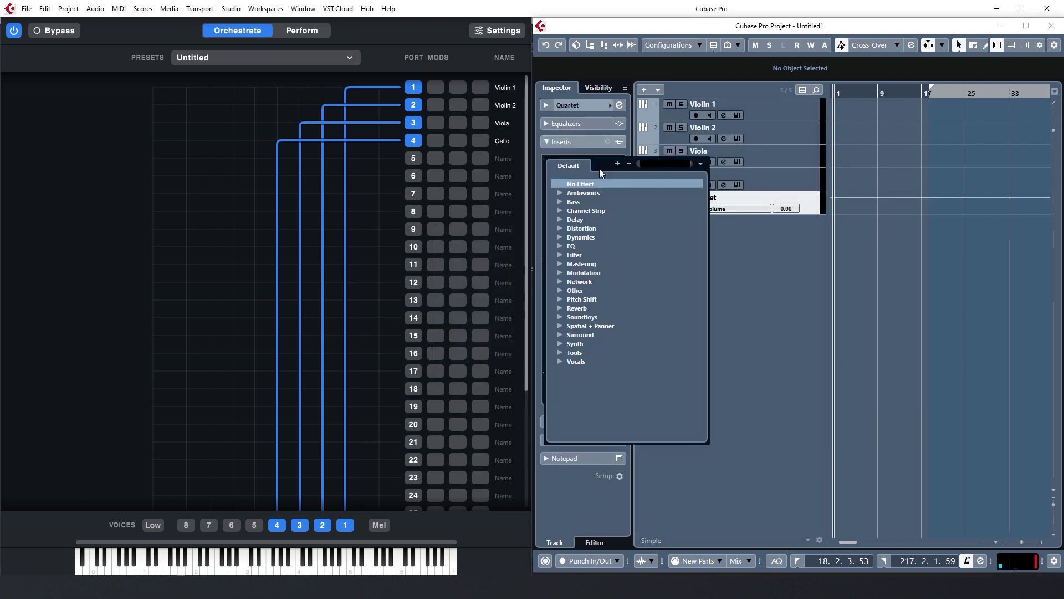
type("spaces")
key("Return")
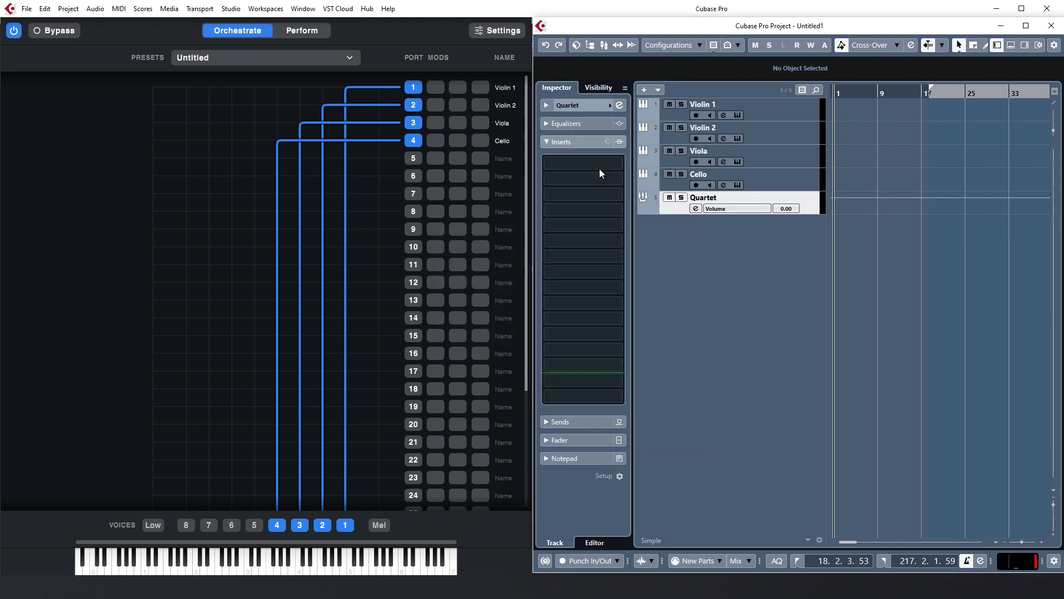
left_click(724, 157)
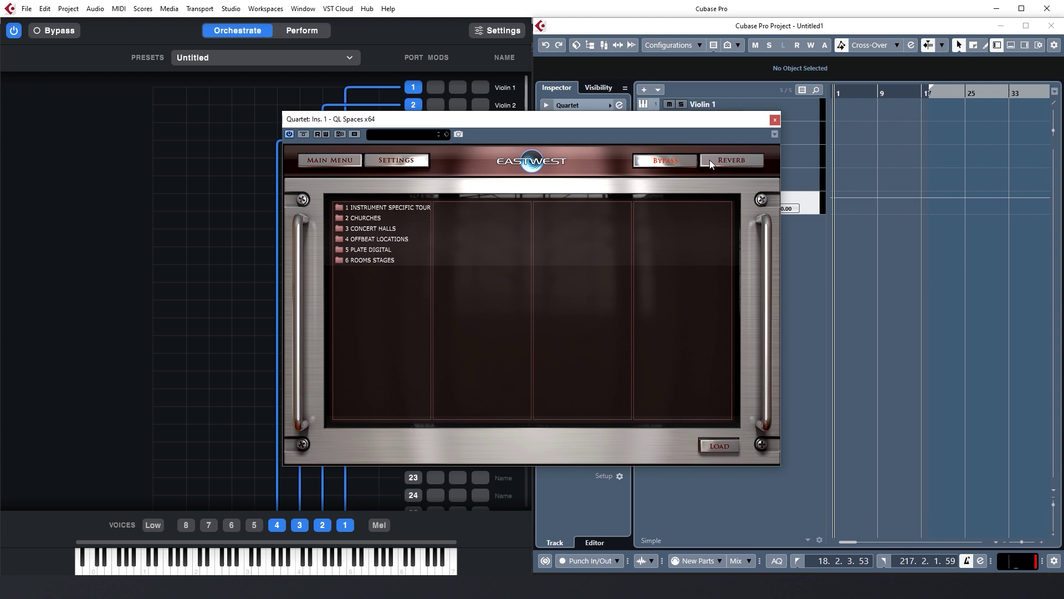
left_click(383, 228)
left_click(486, 239)
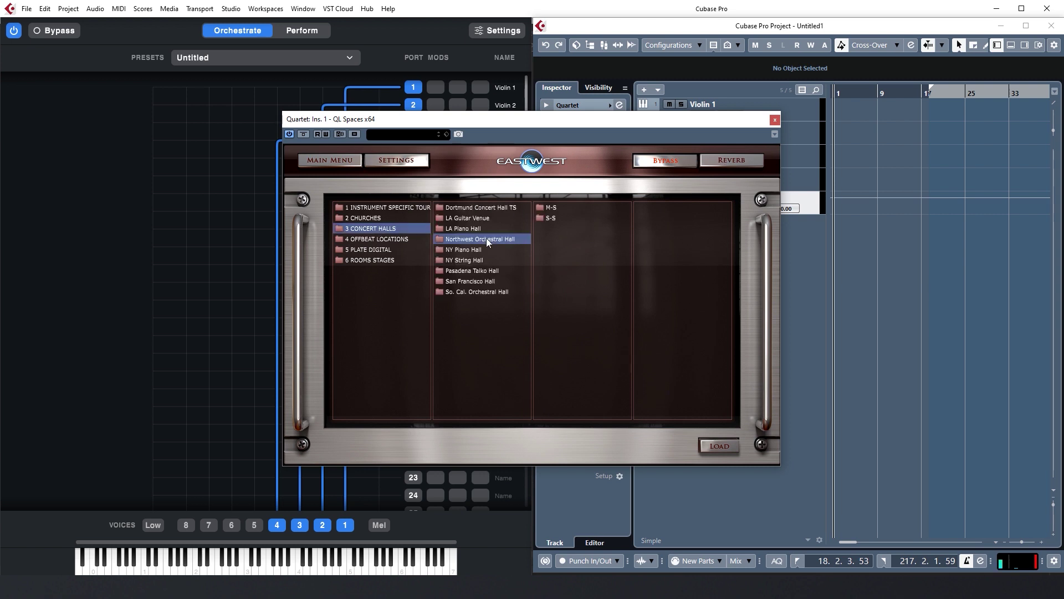
left_click(572, 211)
double_click(695, 209)
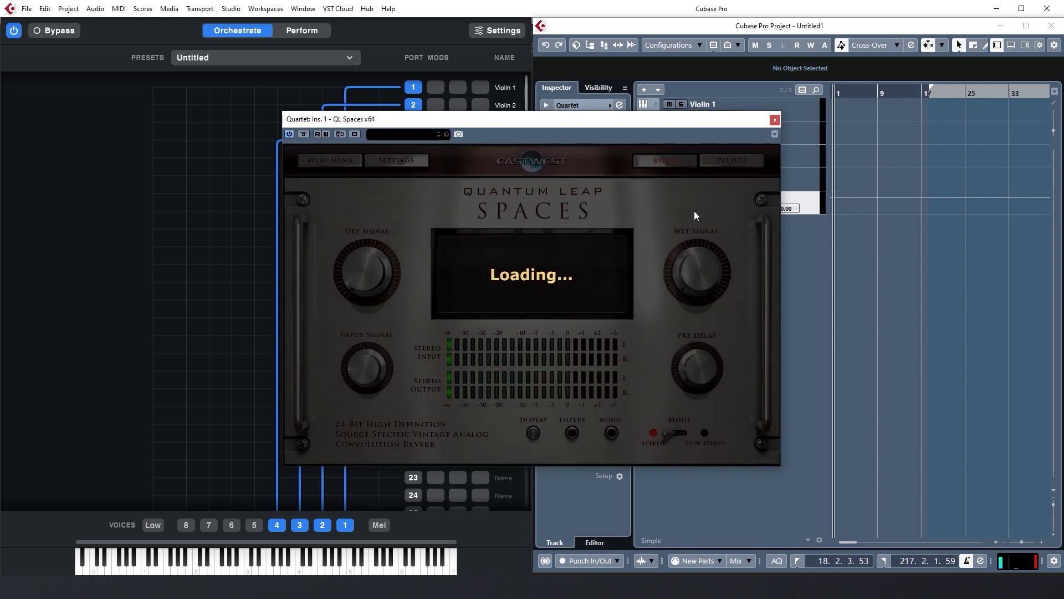
left_click(775, 120)
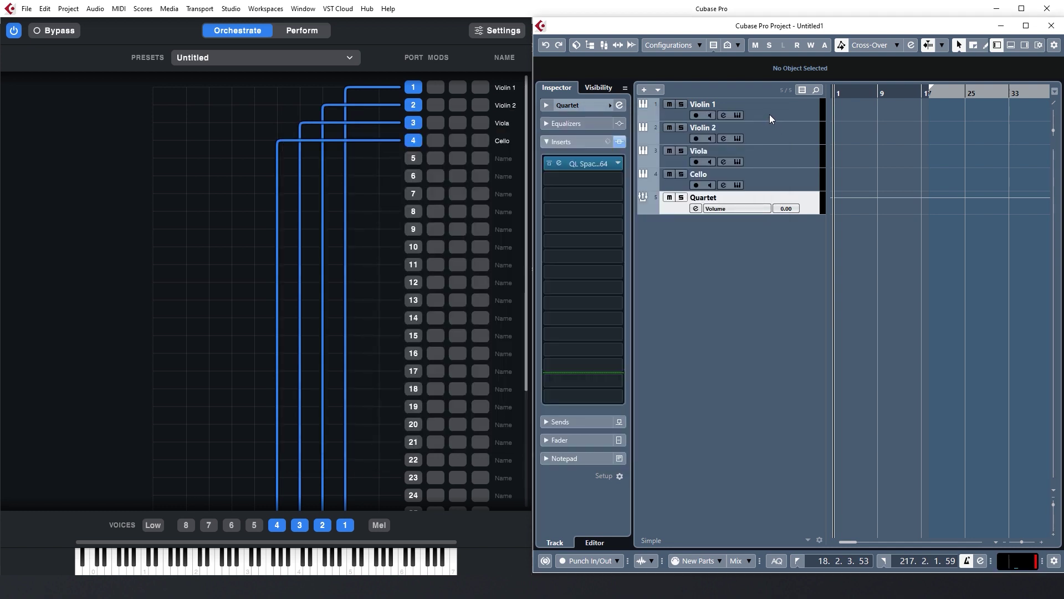
- Spread the string pans, Violin 1 at R43 and Cello at L51, and arm all four tracks
left_click(771, 117)
left_click(596, 345)
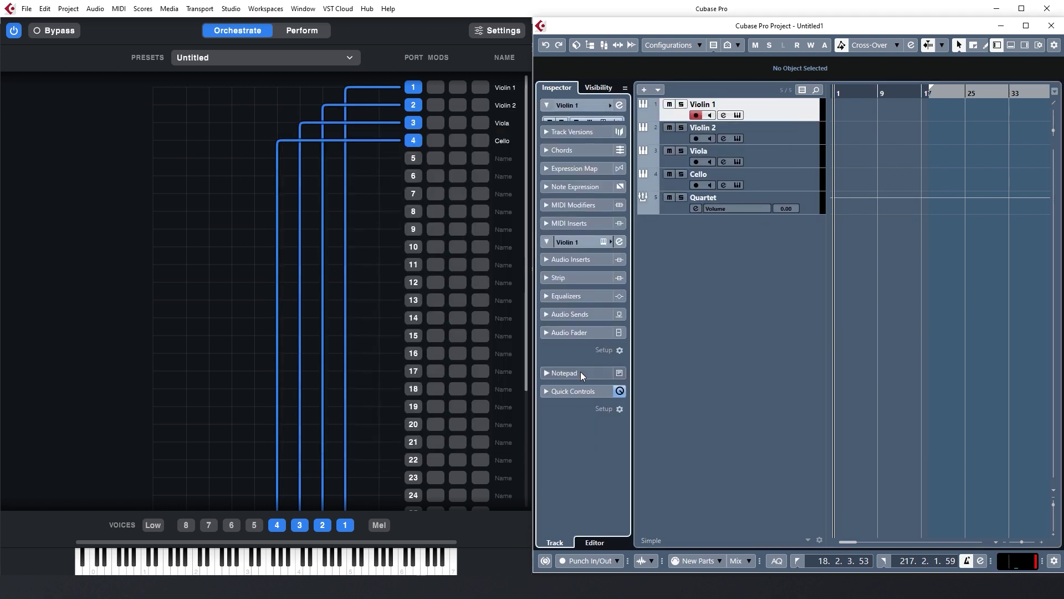
left_click(590, 323)
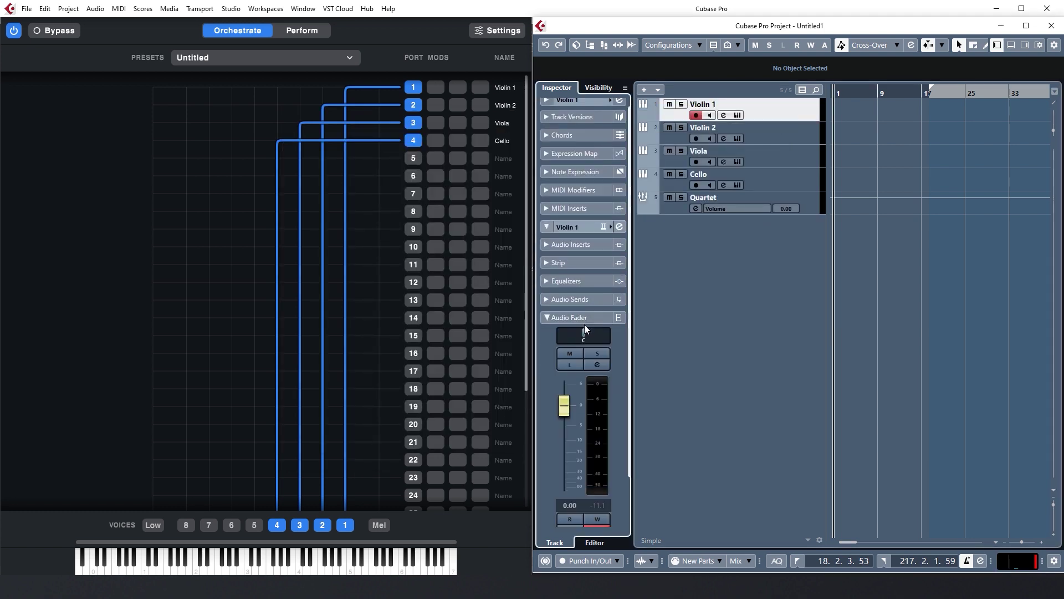
left_click(769, 133)
key("Down")
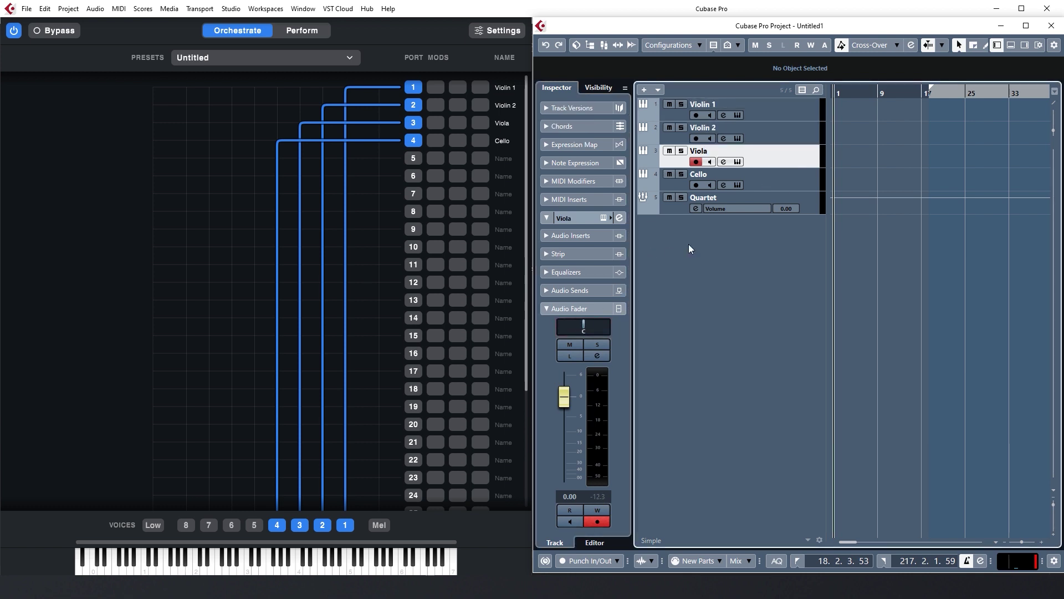
left_click(738, 180)
left_click_drag(584, 327, 567, 327)
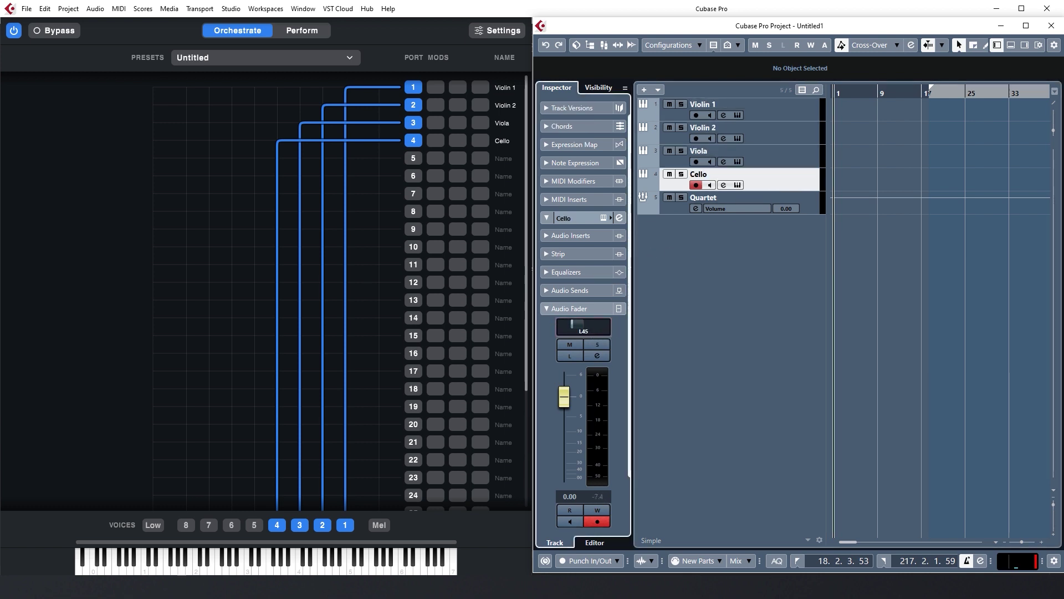
left_click(784, 107, "shift")
left_click(105, 319)
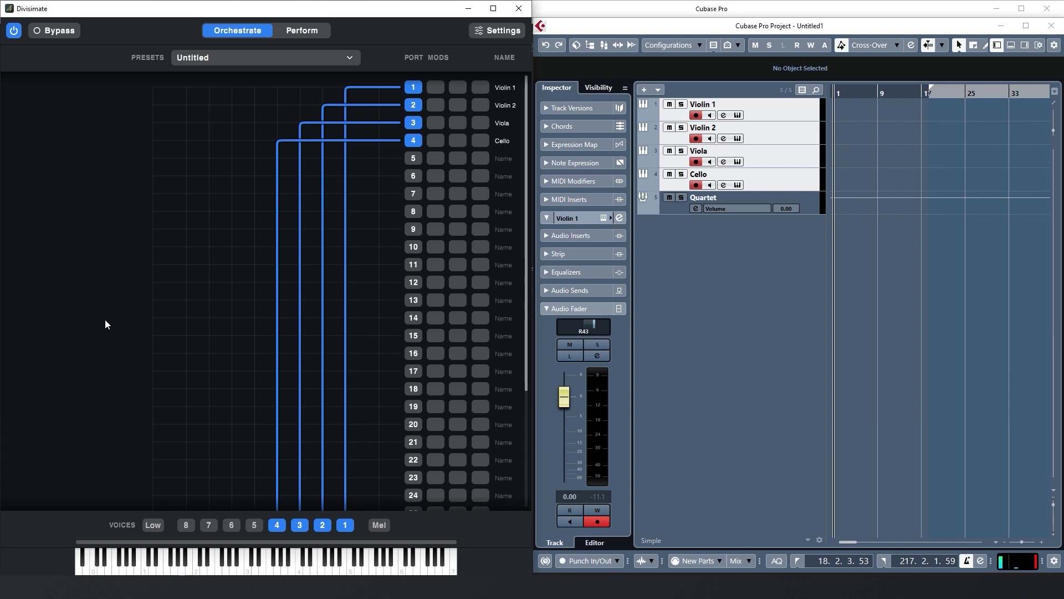
- Save the Divisimate routing as preset 'quartet (4-part)' and hide Cubase's inspector
key("ctrl+s")
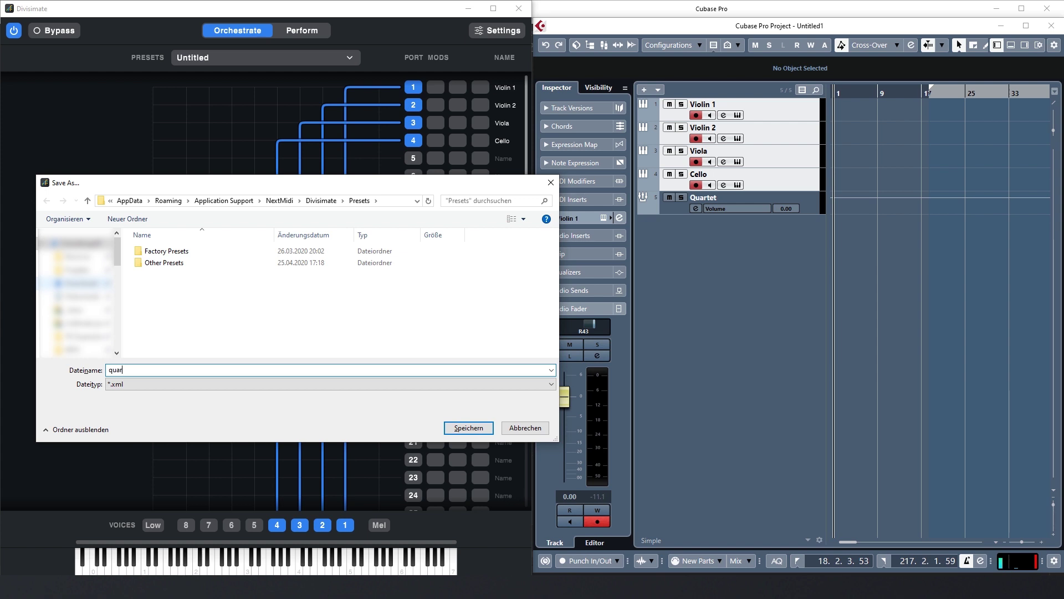
type("quartet (4-part)")
key("Return")
left_click(629, 361)
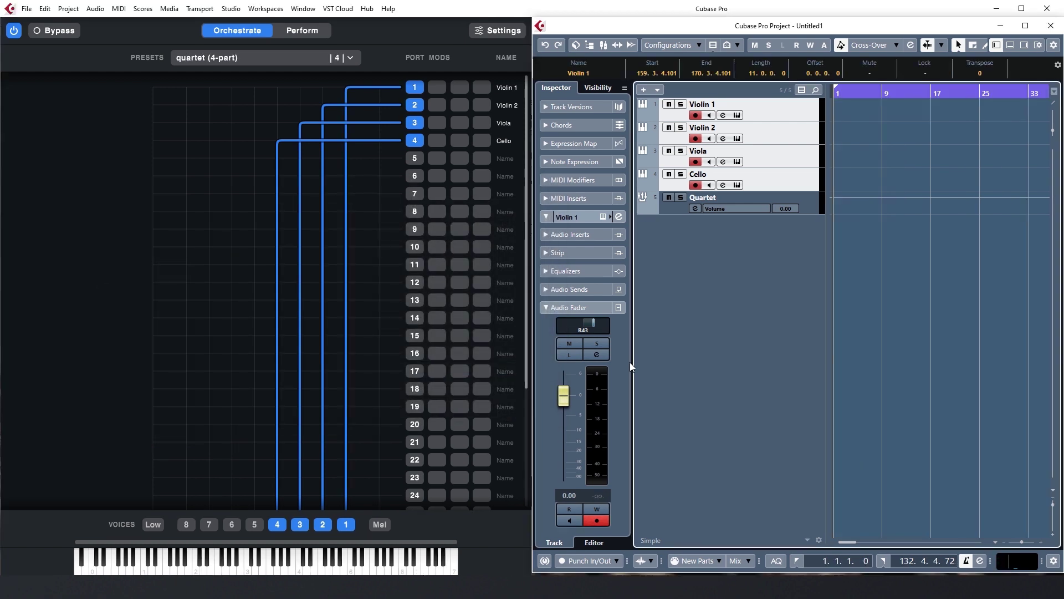
left_click(998, 48)
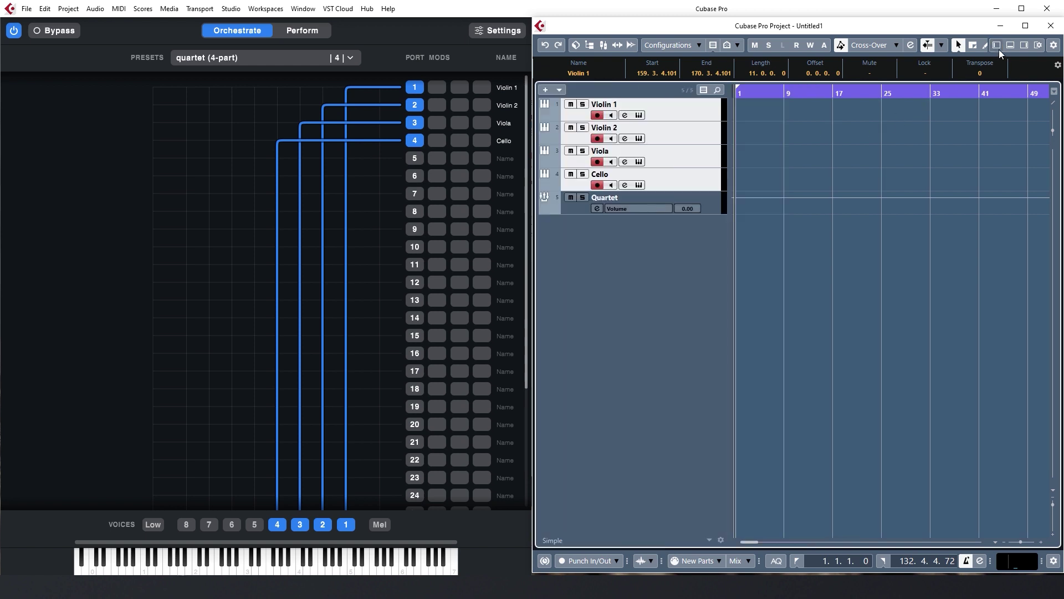
- Record the four-part passage on all four string tracks across bars 1 to 10
left_click(797, 238)
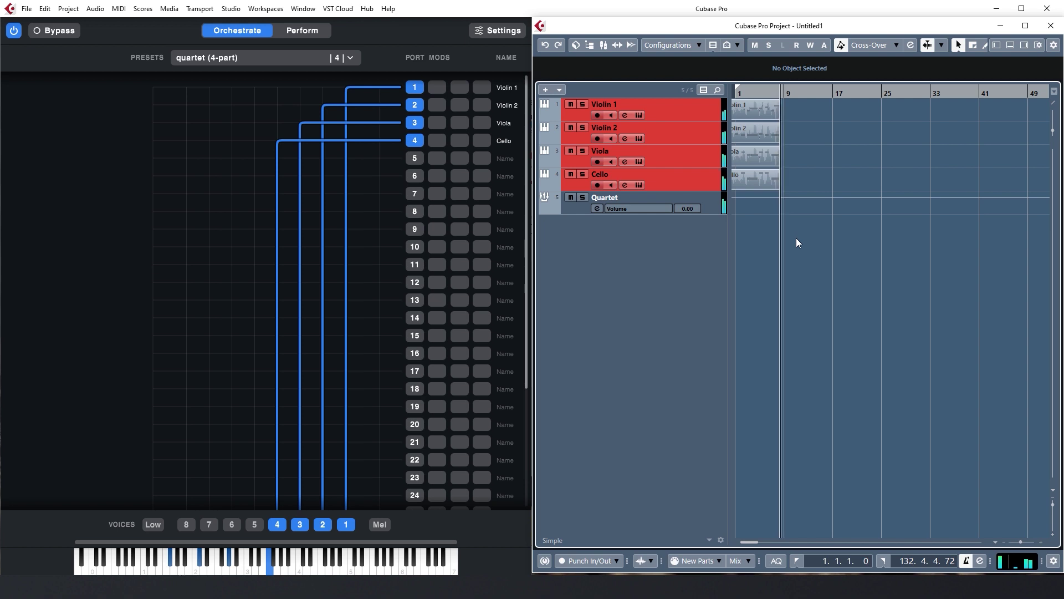
key("space")
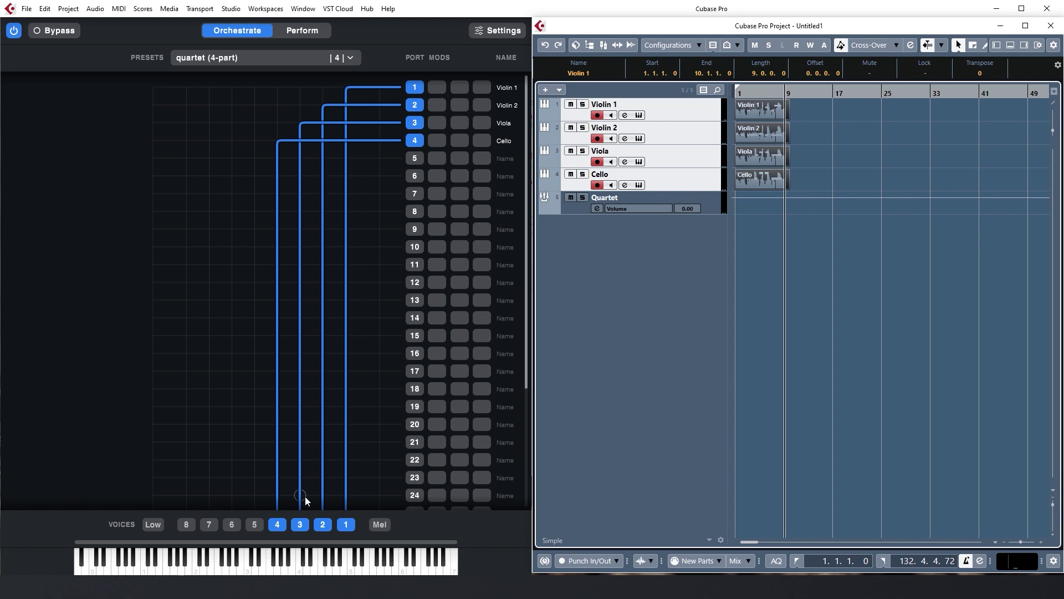
- Clear the voice routing and reroute three voices to the Cello, Viola and Violin 2 ports
left_click_drag(278, 141, 302, 538)
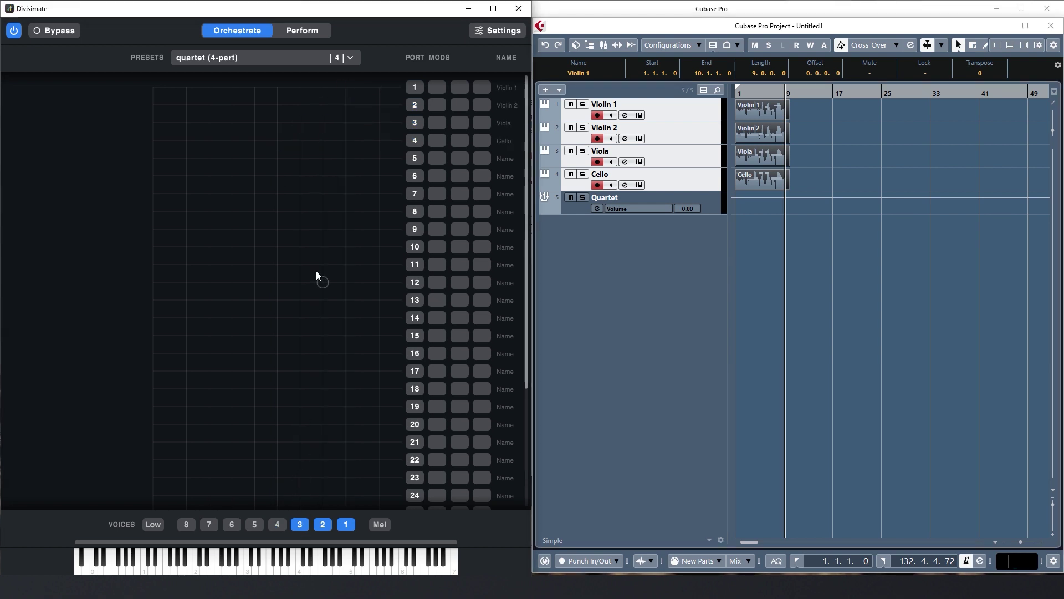
left_click(300, 142)
left_click(322, 123)
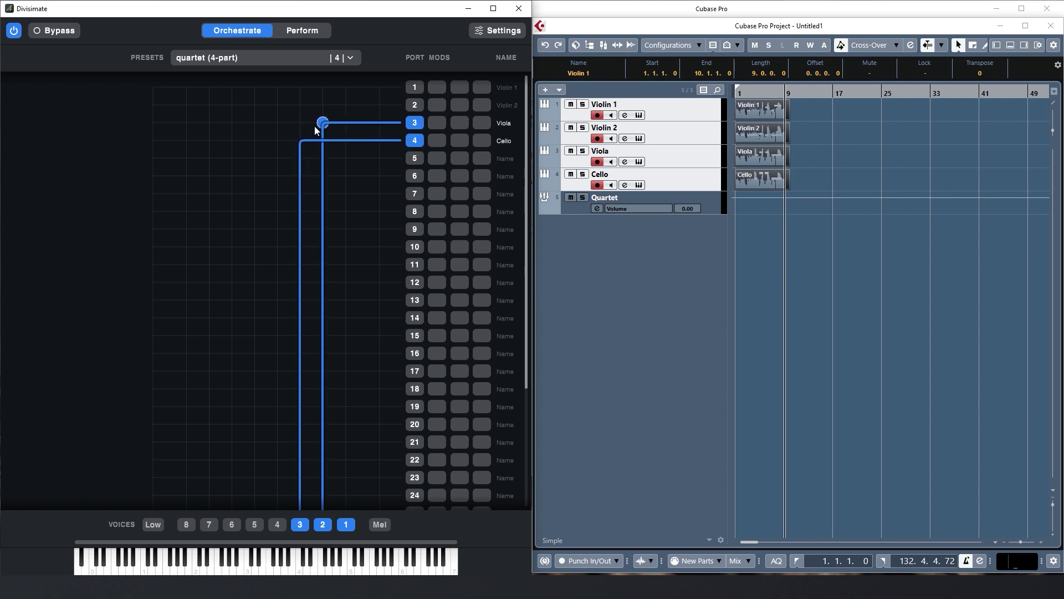
left_click(341, 110)
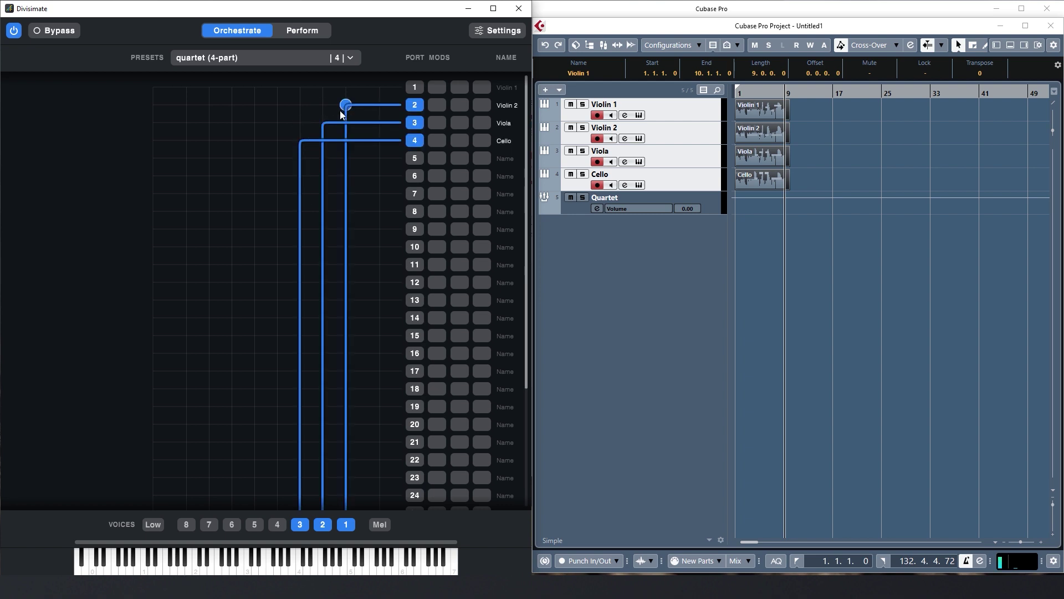
- Record a further take extending the string parts to about bar 24
left_click(782, 94)
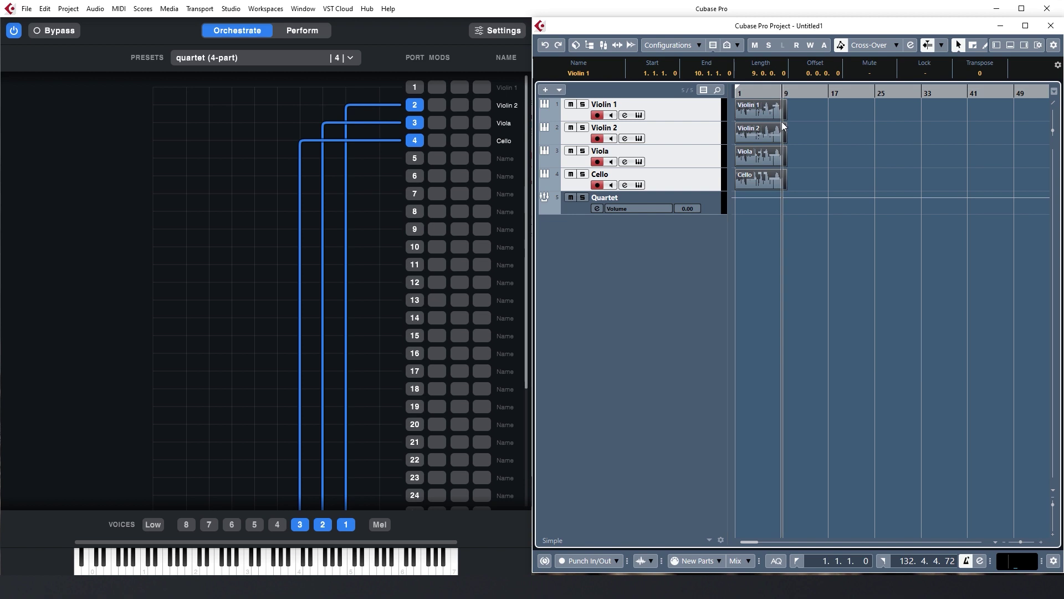
left_click(867, 187)
key("space")
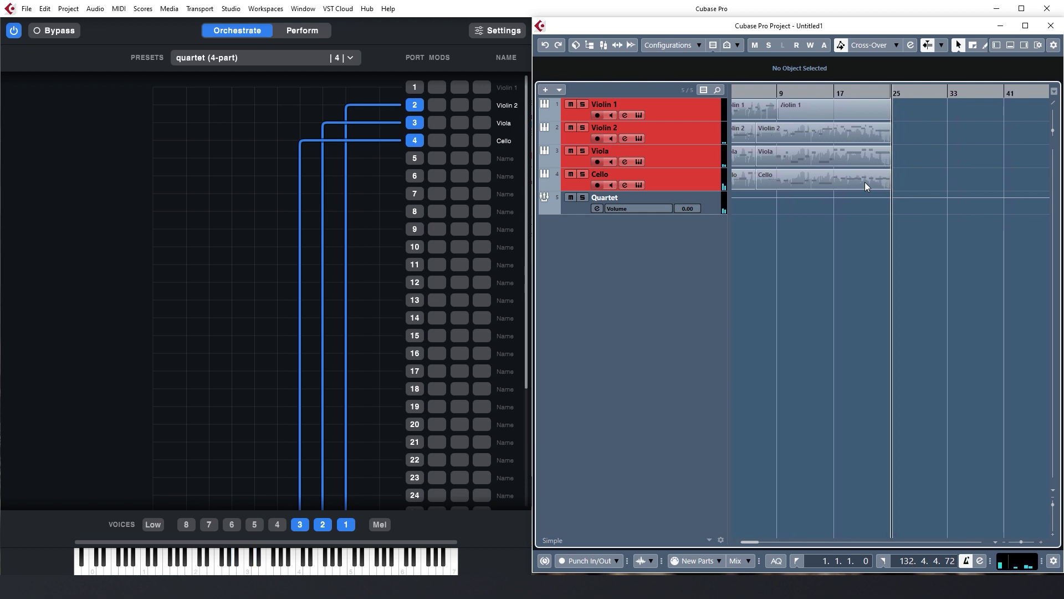
key("space")
- Save Divisimate's Violin 2, Viola and Cello routing as the preset 'Vc+Vla+V2 (3-part)'
left_click(182, 134)
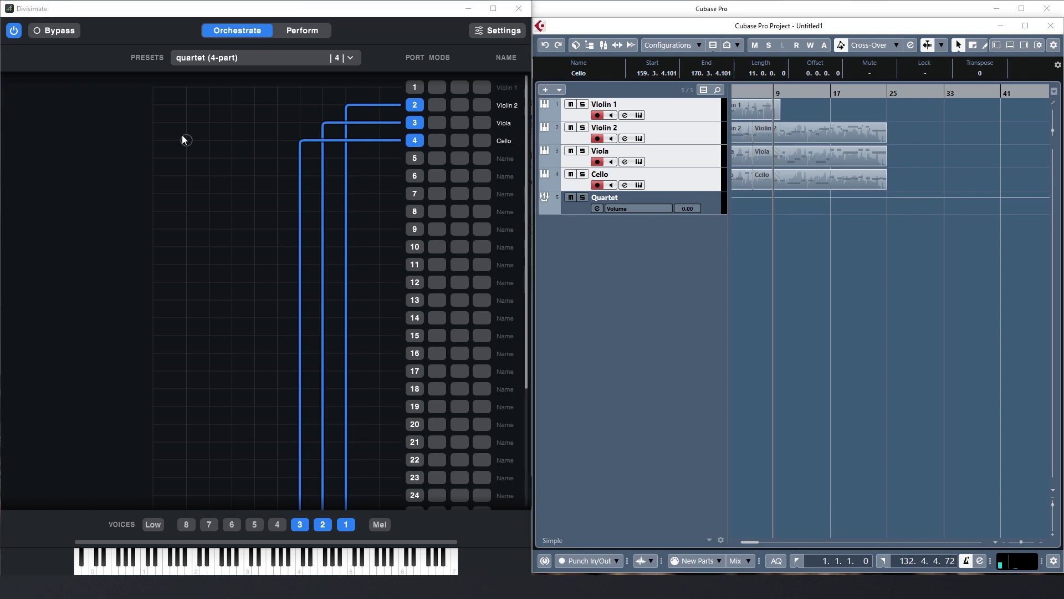
key("ctrl+s")
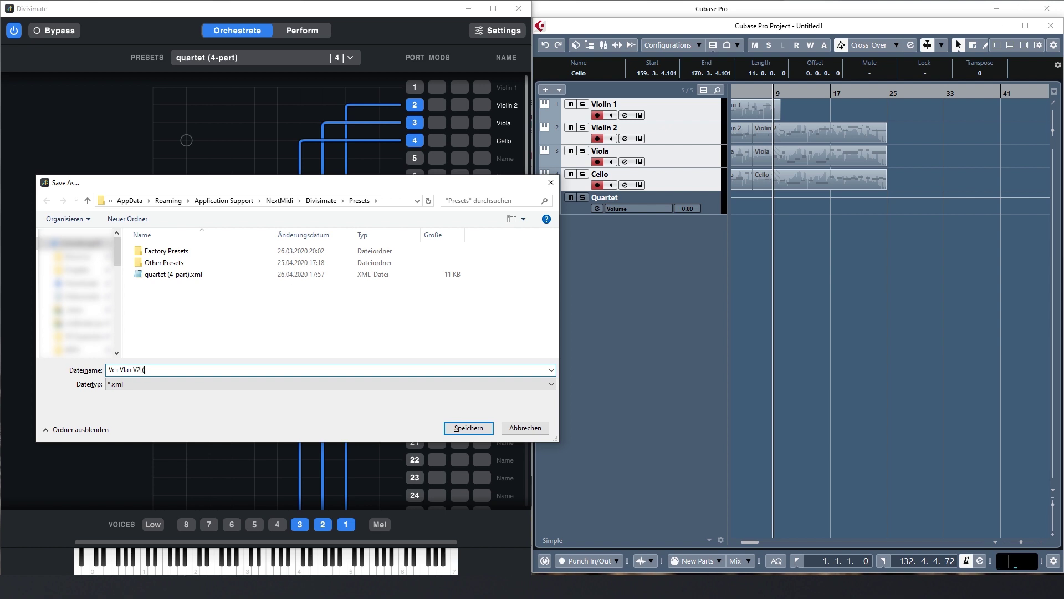
key("Return")
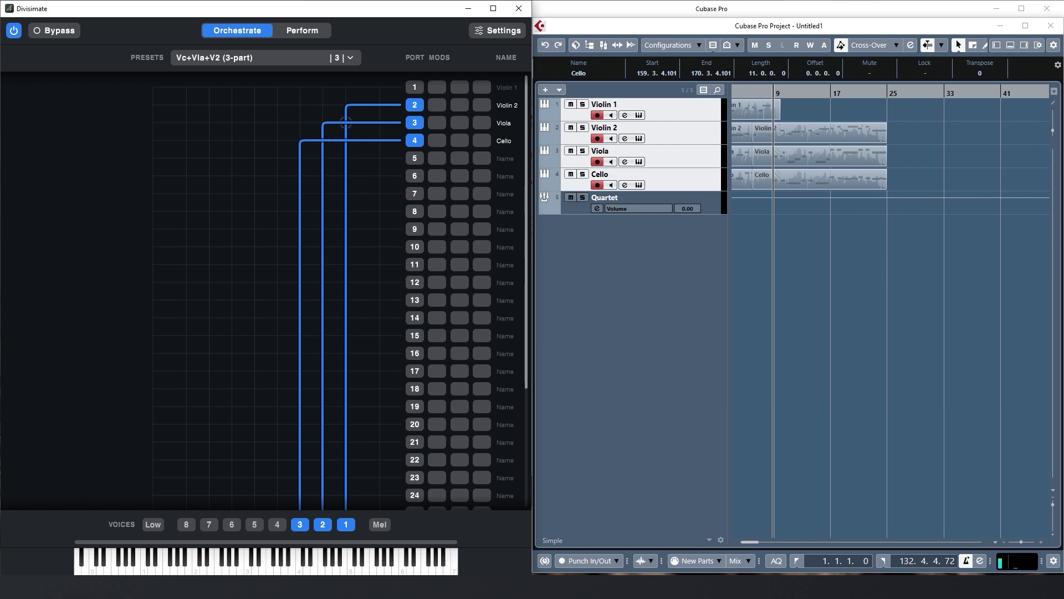
- Bypass Divisimate, arm only Violin 1, and record its solo line through about bar 24
left_click(62, 33)
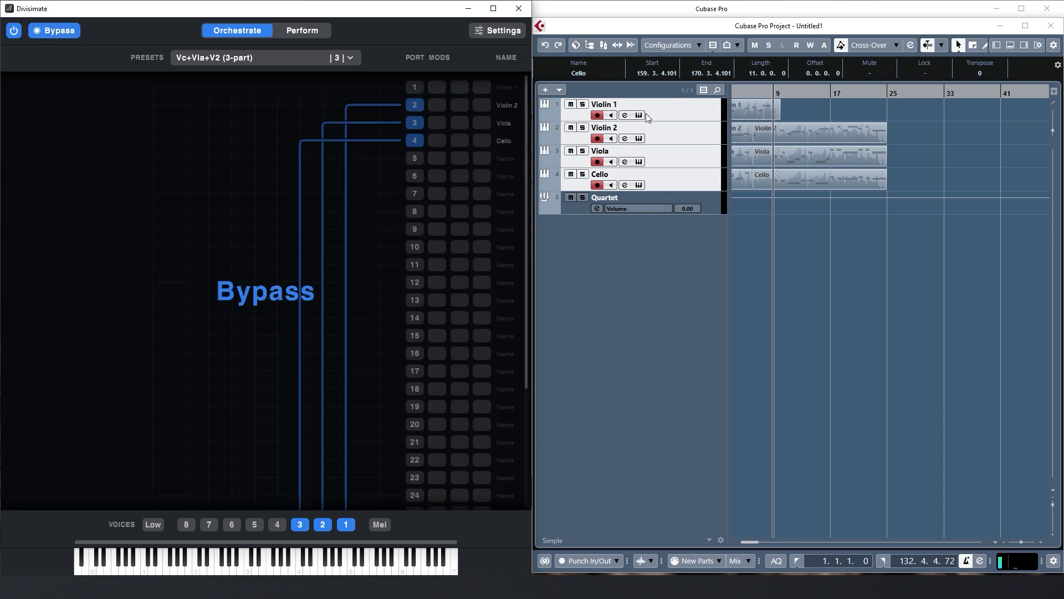
left_click(681, 115)
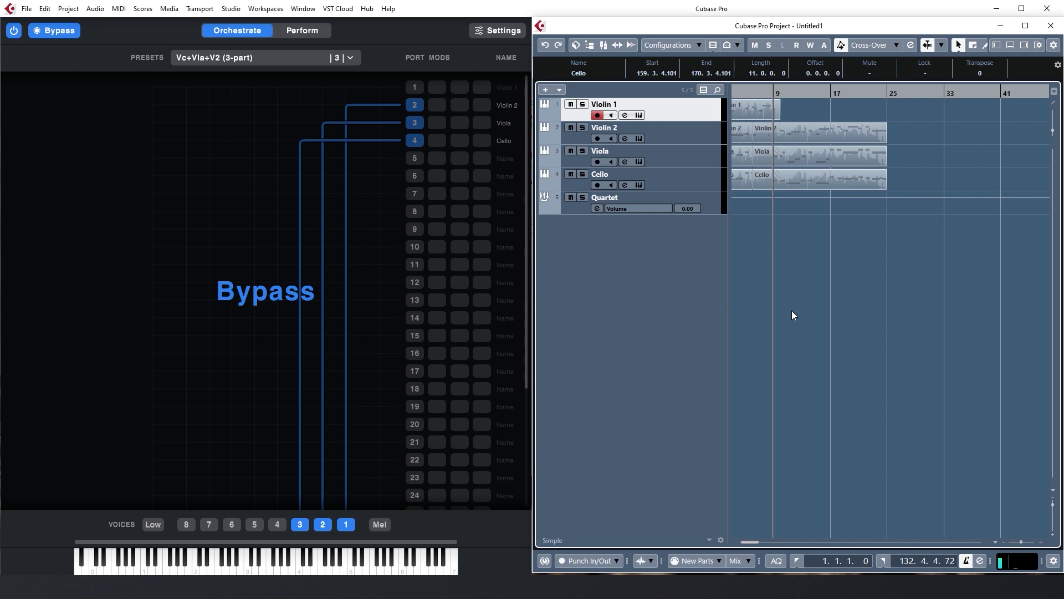
left_click(767, 274)
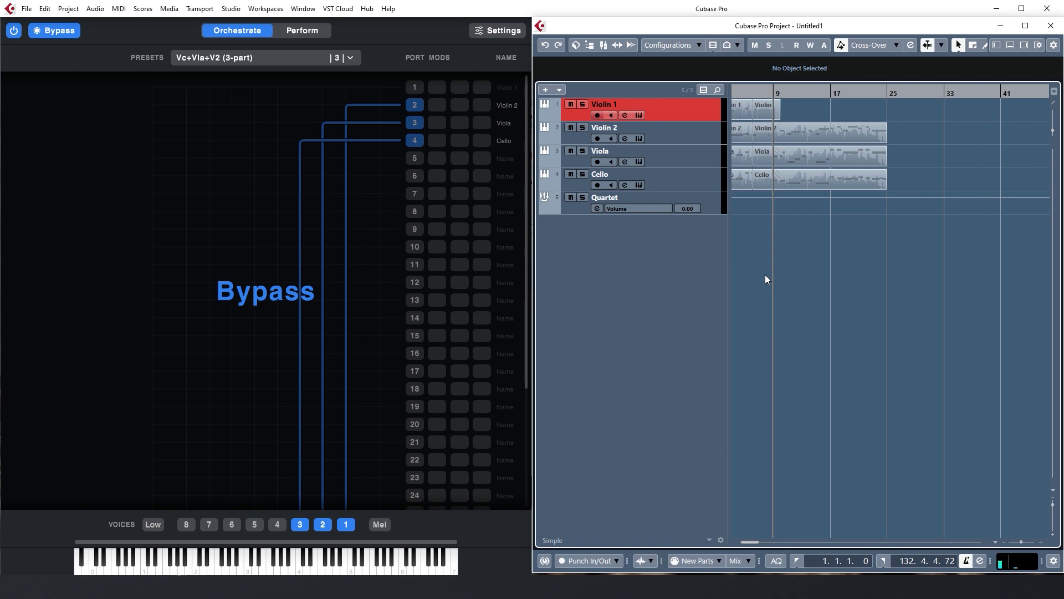
key("space")
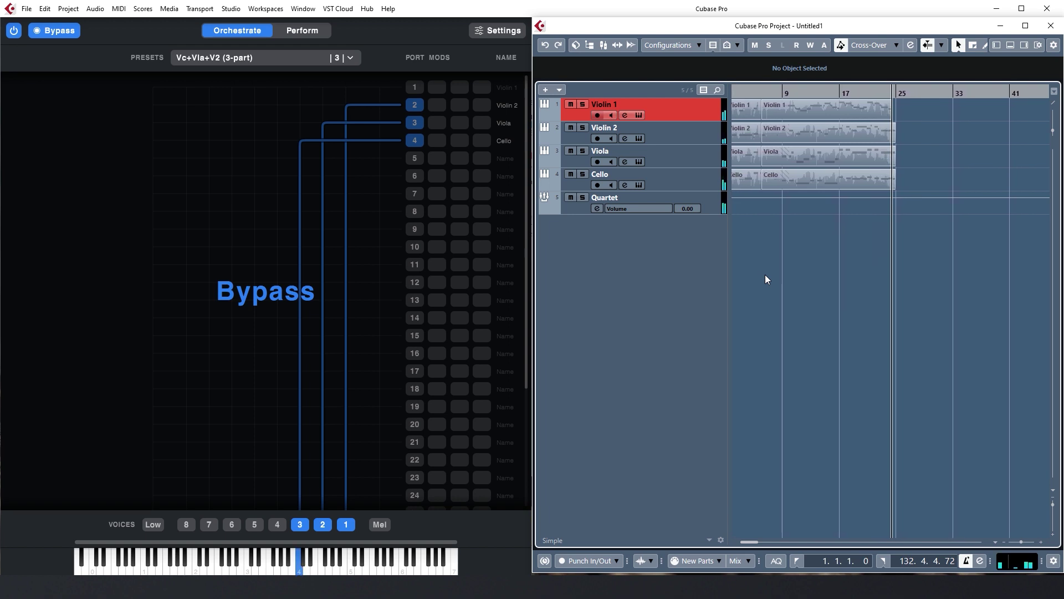
key("Left")
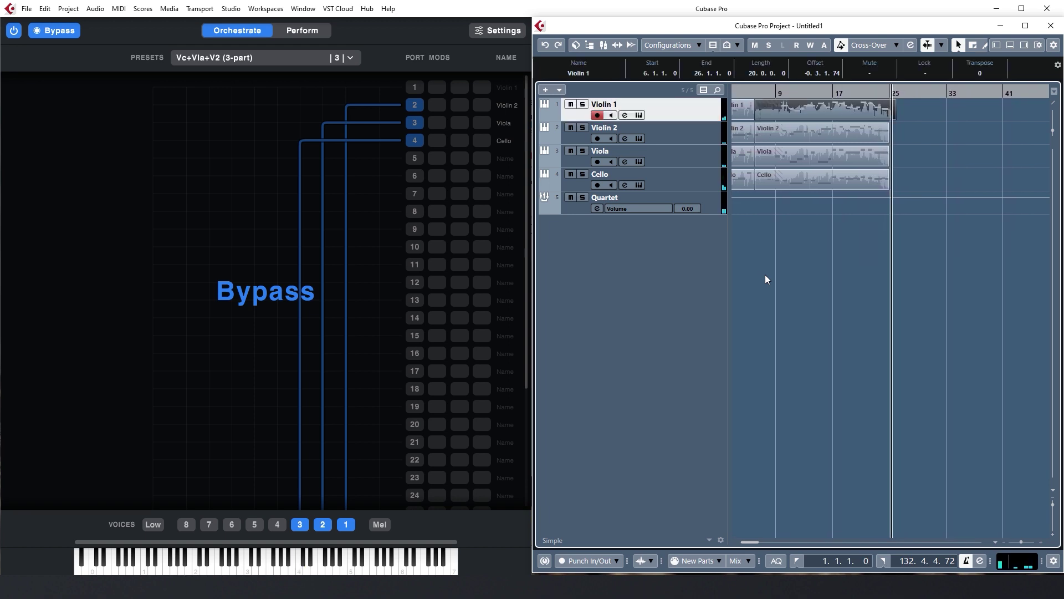
- Un-bypass Divisimate and rewire it so voice 2 goes to Cello and voice 1 to Viola
left_click(304, 146)
left_click_drag(302, 141, 341, 117)
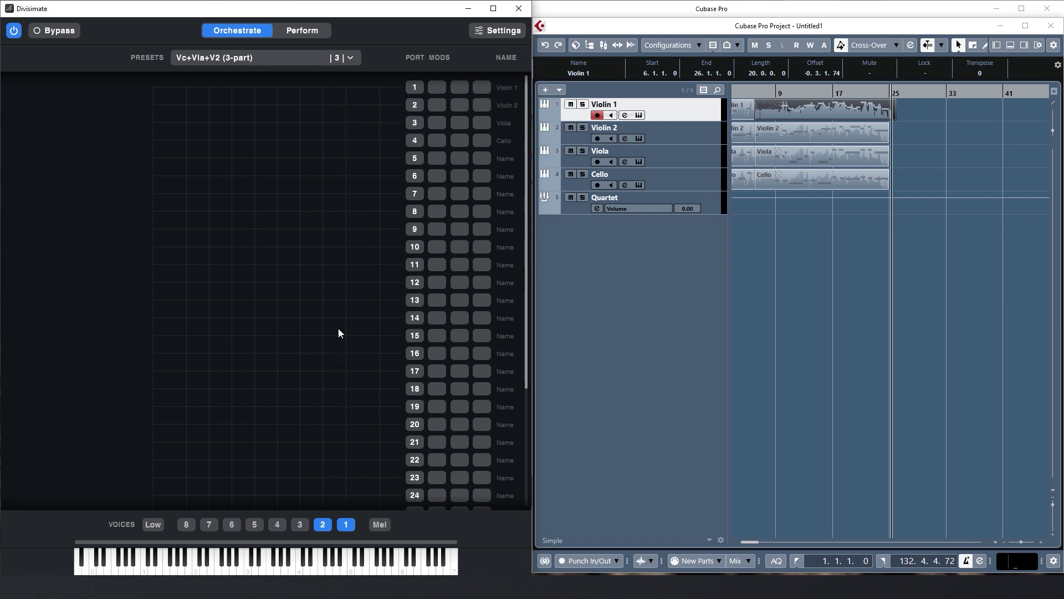
left_click(327, 146)
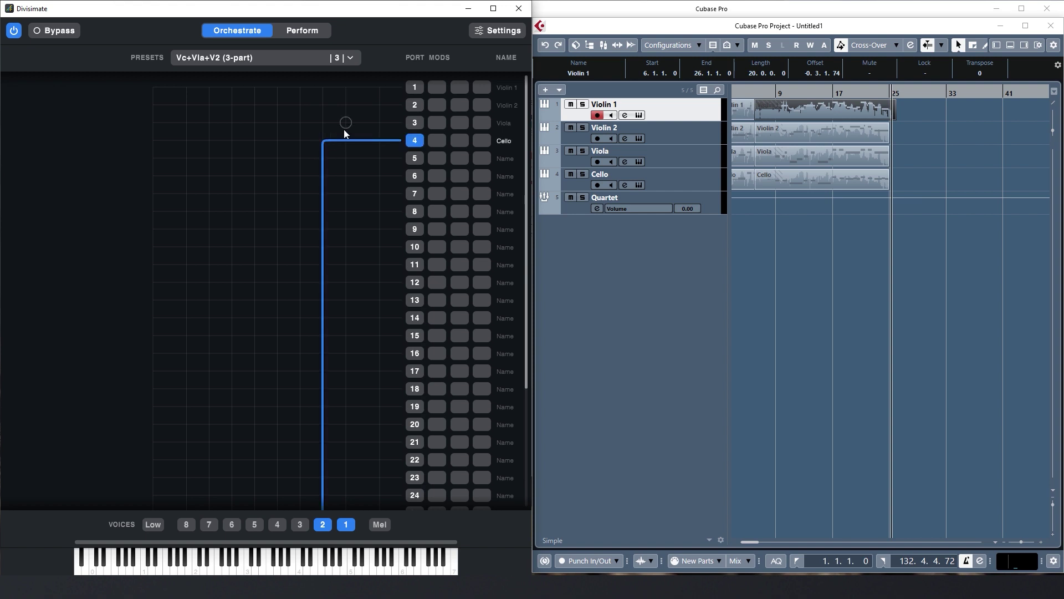
left_click(345, 128)
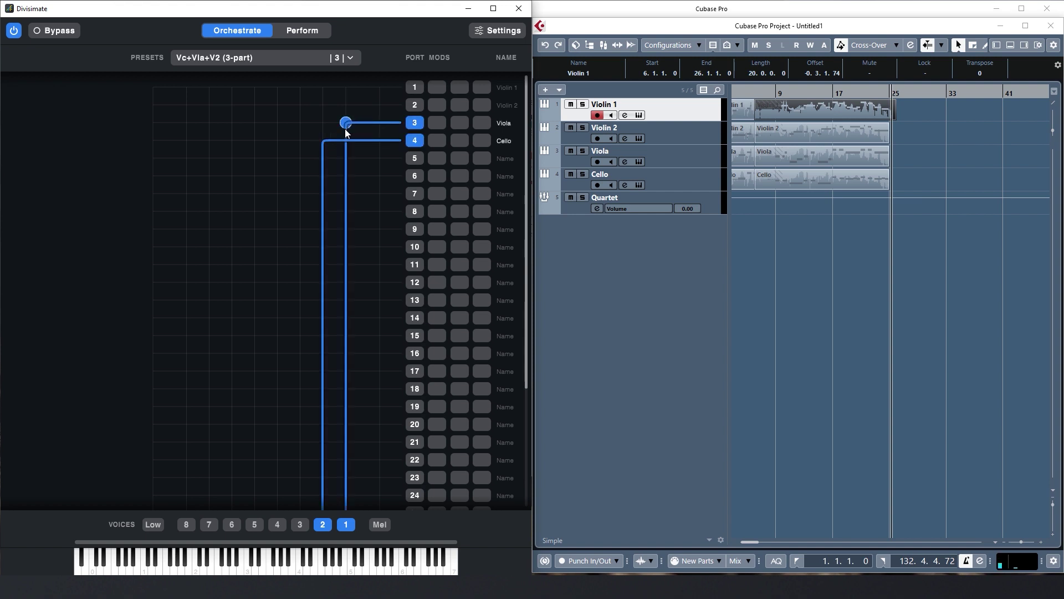
- Save this two-voice routing as the preset 'Vc+Vla (2-part)'
key("ctrl+s")
type("Vc")
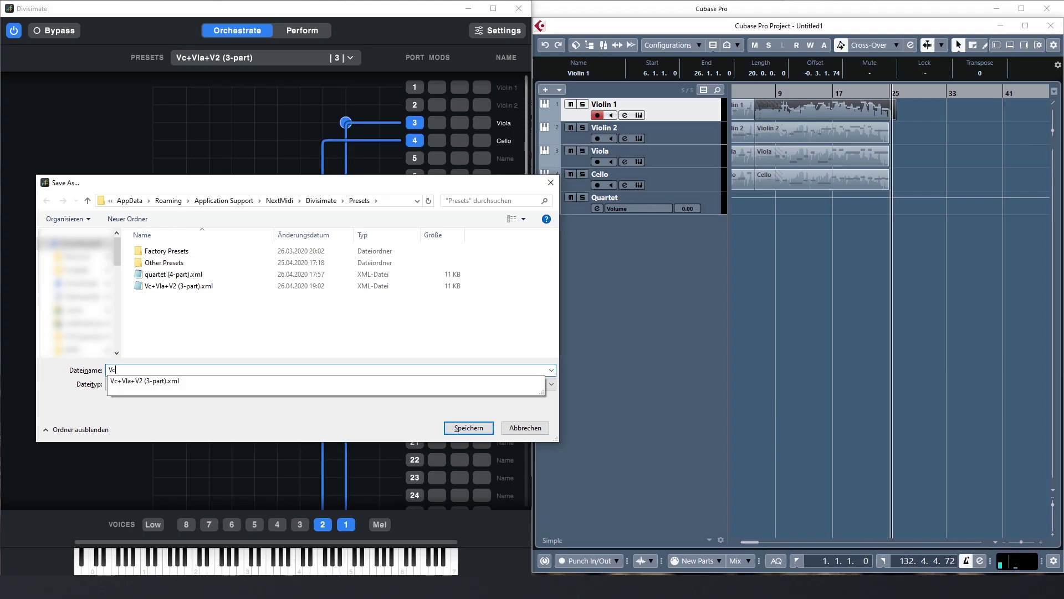
type("+Vla (2-part)")
key("Return")
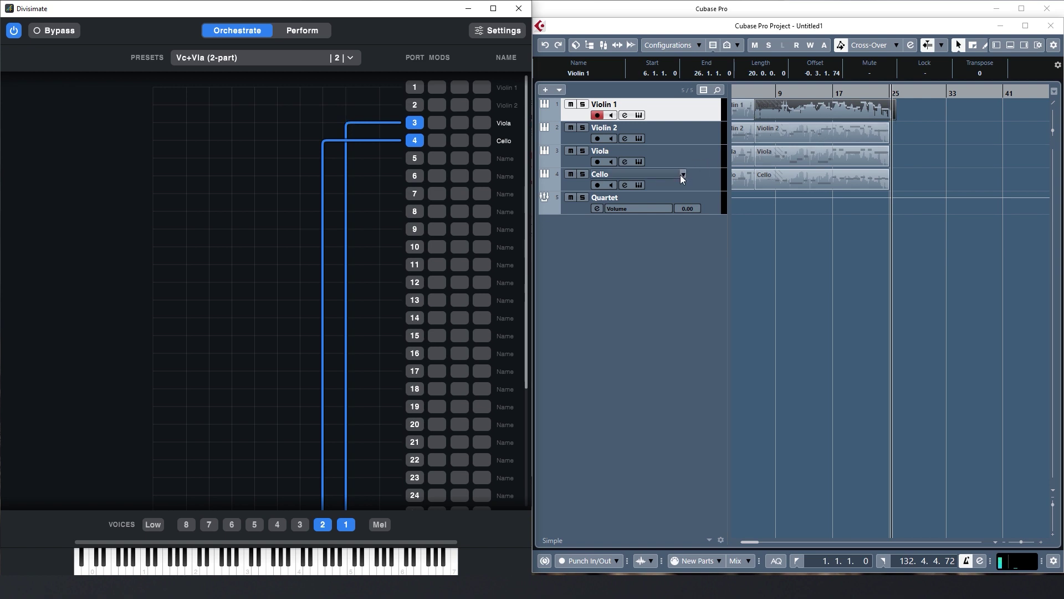
left_click(680, 174, "shift")
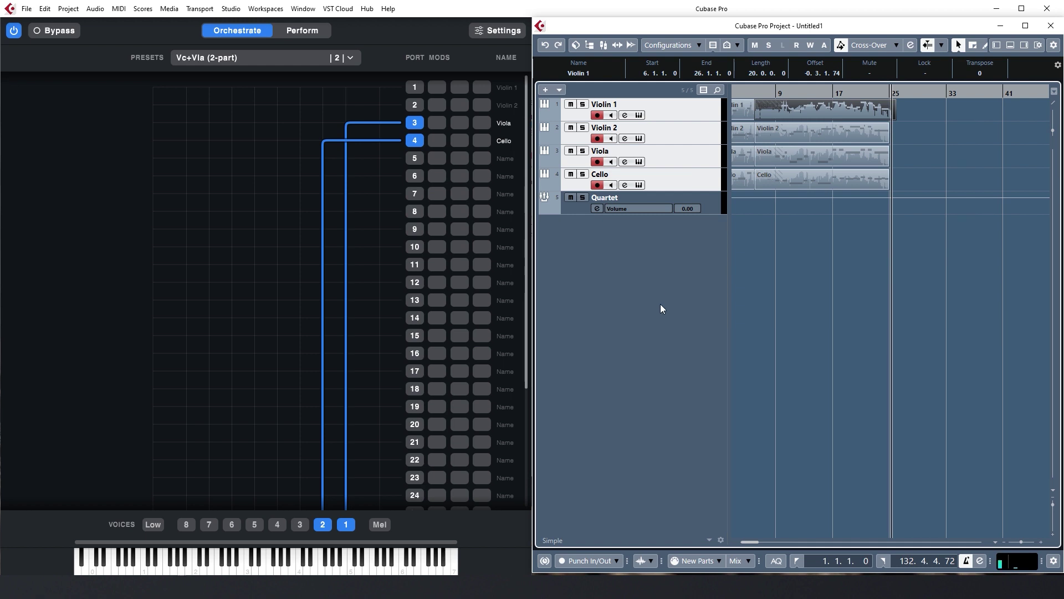
- Record the armed Viola and Cello tracks from bar 22 to bar 42, then stop
key("KP_Multiply")
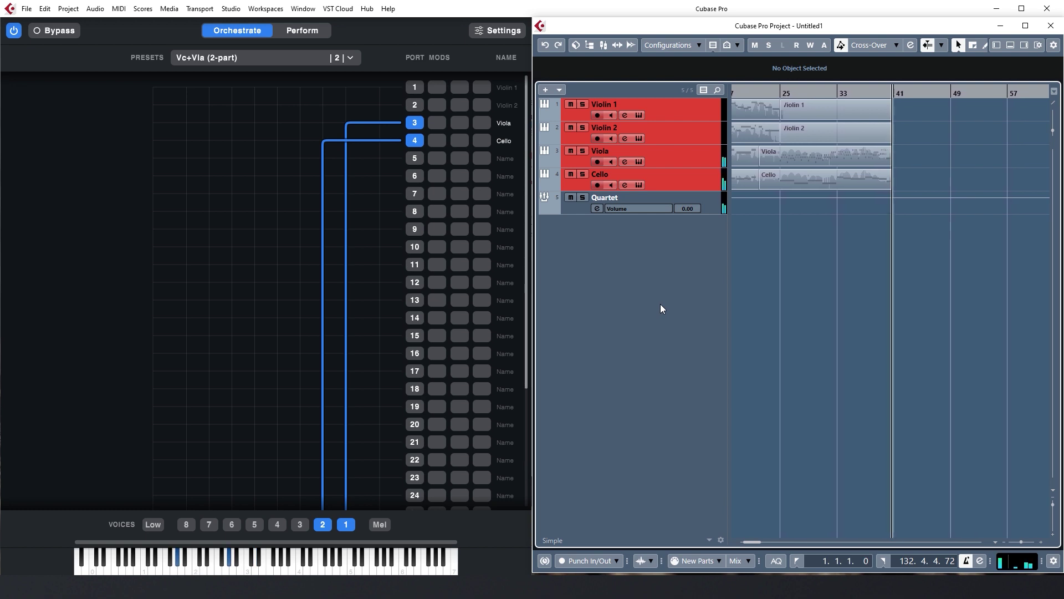
key("space")
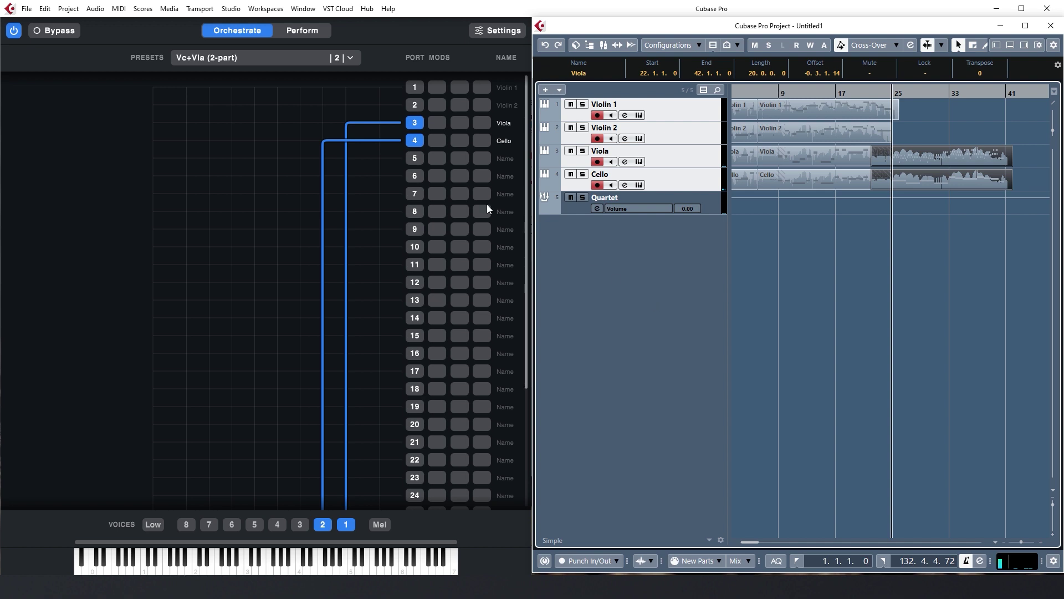
- Reconnect voice 1 to the Violin 1 port and voice 2 to the Violin 2 port
left_click(355, 129)
left_click(326, 139)
left_click(327, 104)
left_click(353, 91)
- Save the violin routing as the preset 'V1+V2 (2-Part)'
type("V1")
key("Return")
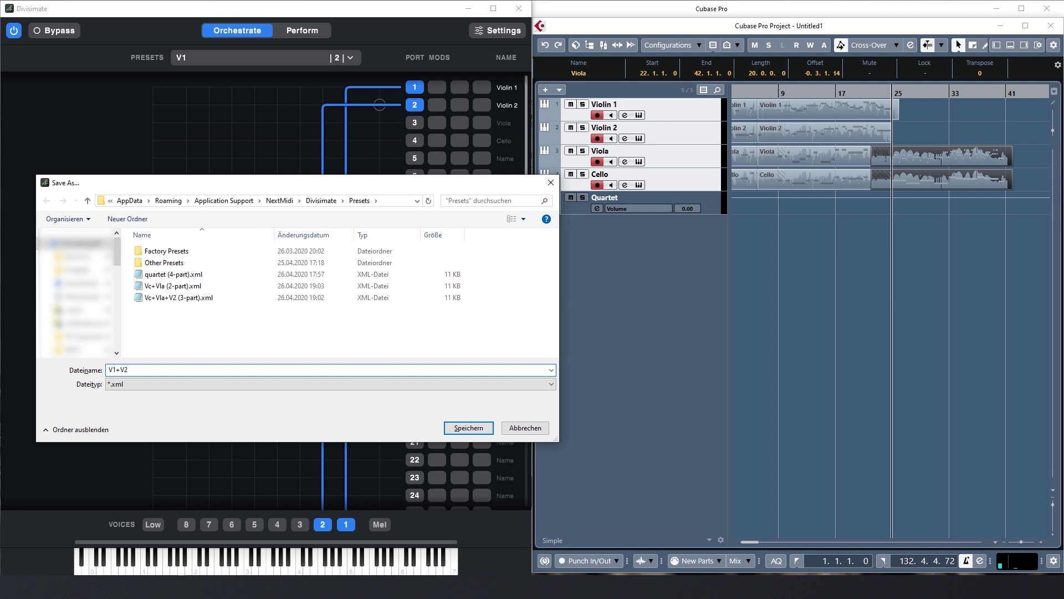
type("+V2 (2-Part)")
key("Return")
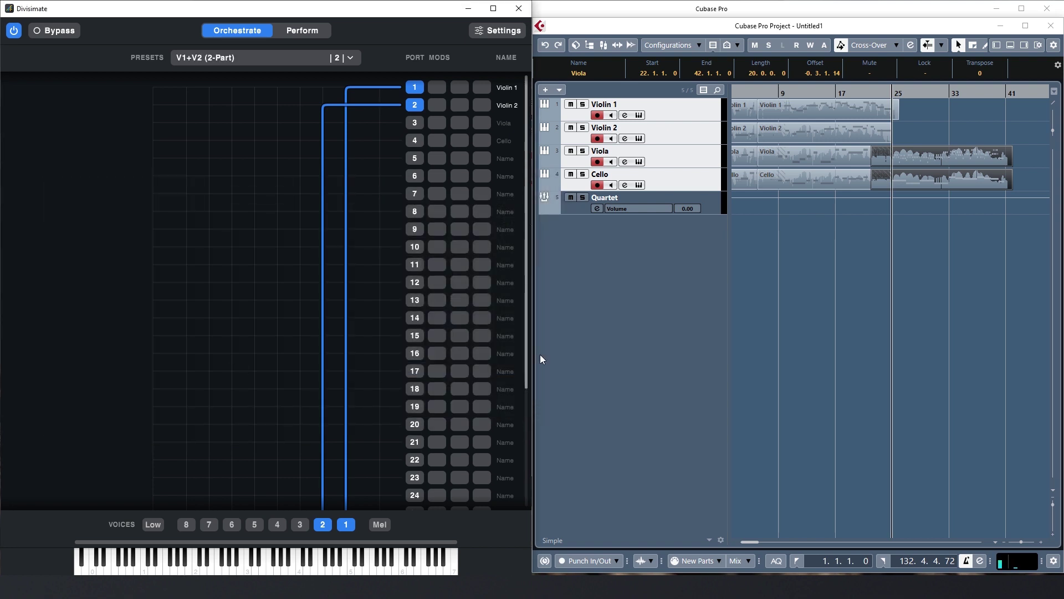
- Record Violin 1 and Violin 2 parts from bar 22 to bar 42, then stop
left_click(604, 377)
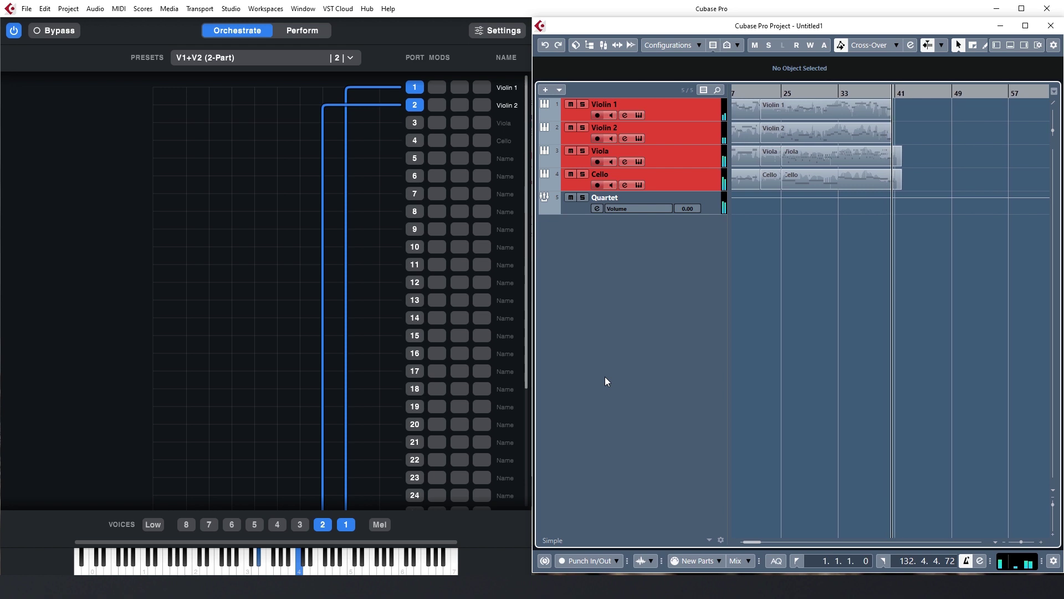
key("space")
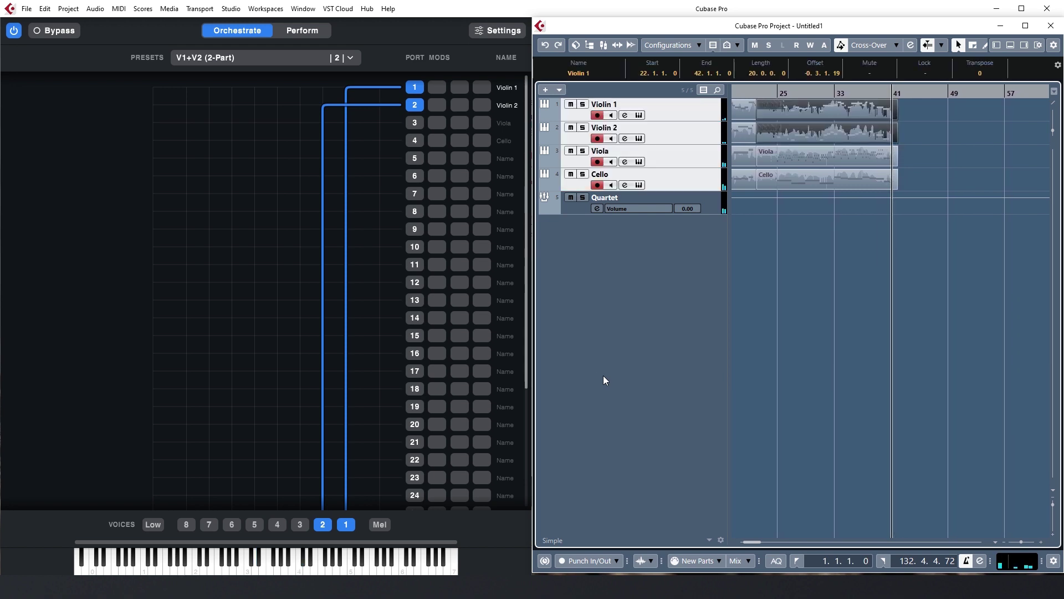
scroll(612, 335, "left", 4)
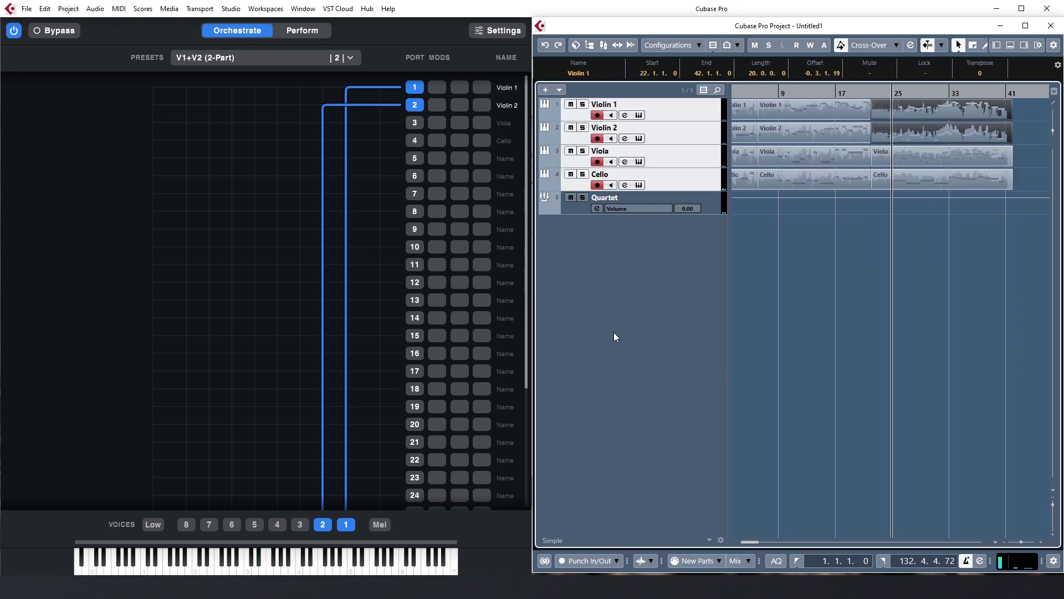
- On the Perform page, load quartet (4-part), V1+V2, Vc+Vla and Vc+Vla+V2 presets onto pads 1, 2, 3, 5
left_click(315, 34)
key("alt+Tab")
left_click_drag(511, 111, 224, 175)
left_click_drag(124, 187, 124, 186)
left_click_drag(580, 122, 291, 175)
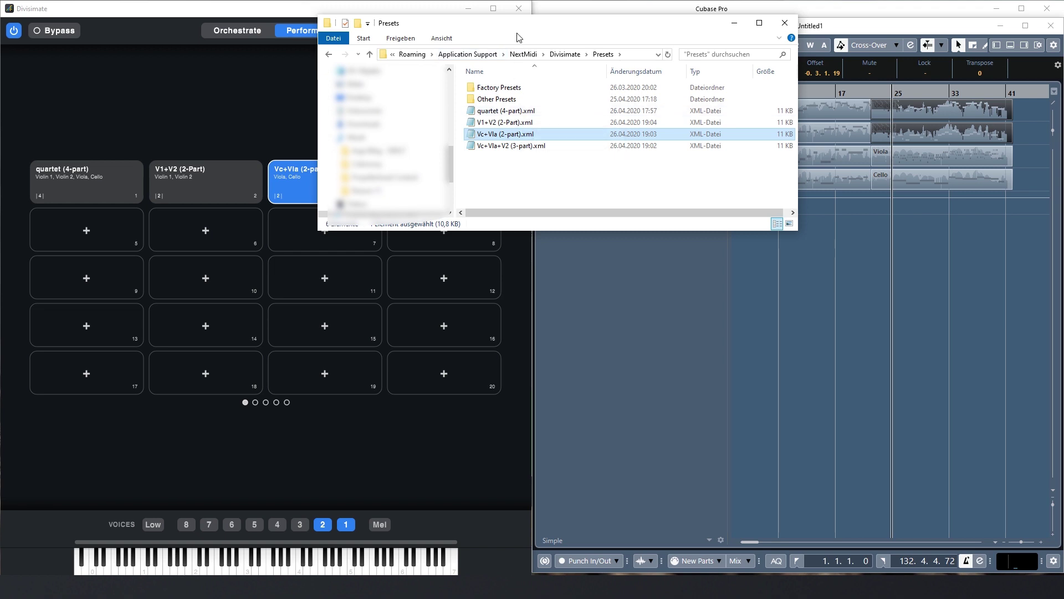
left_click_drag(502, 146, 131, 221)
- Try each loaded pad in turn, ending with the quartet (4-part) pad active
left_click(287, 181)
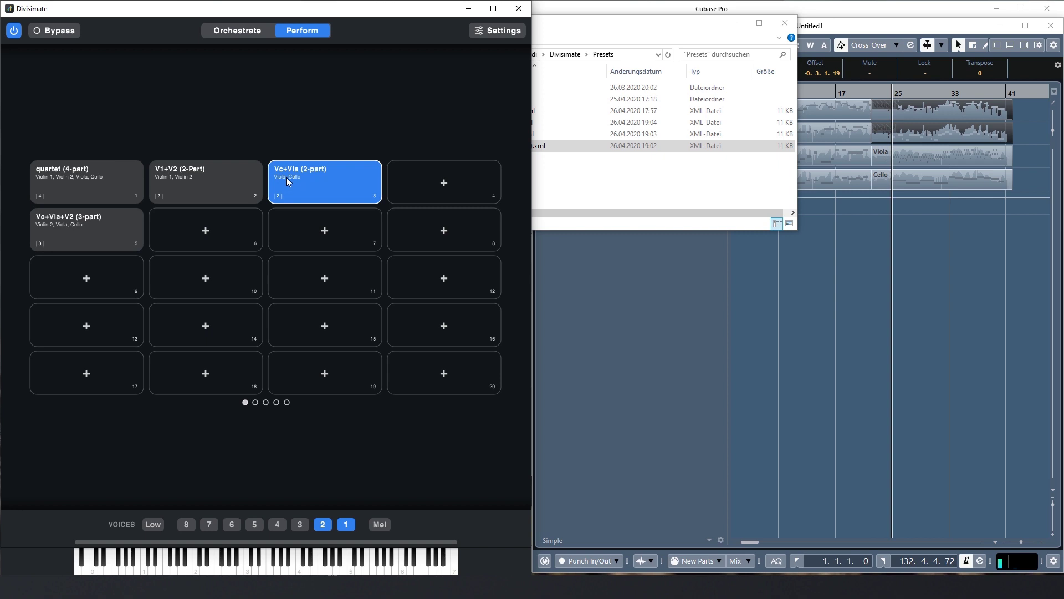
left_click(193, 181)
left_click(98, 221)
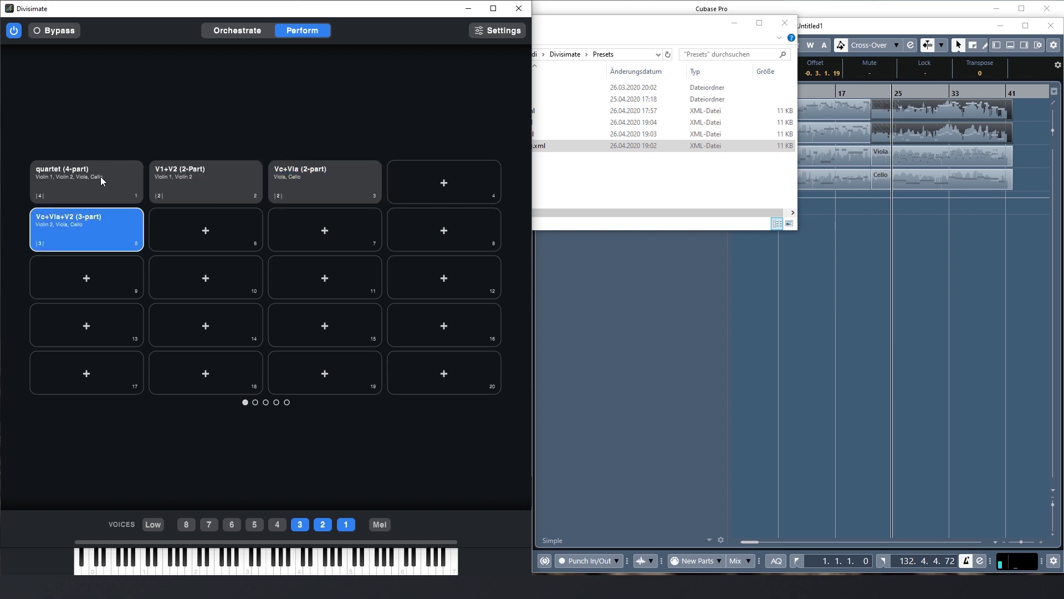
left_click(101, 178)
- Record the final quartet section on all four strings, bars 38 to 53, then zoom out
left_click(727, 329)
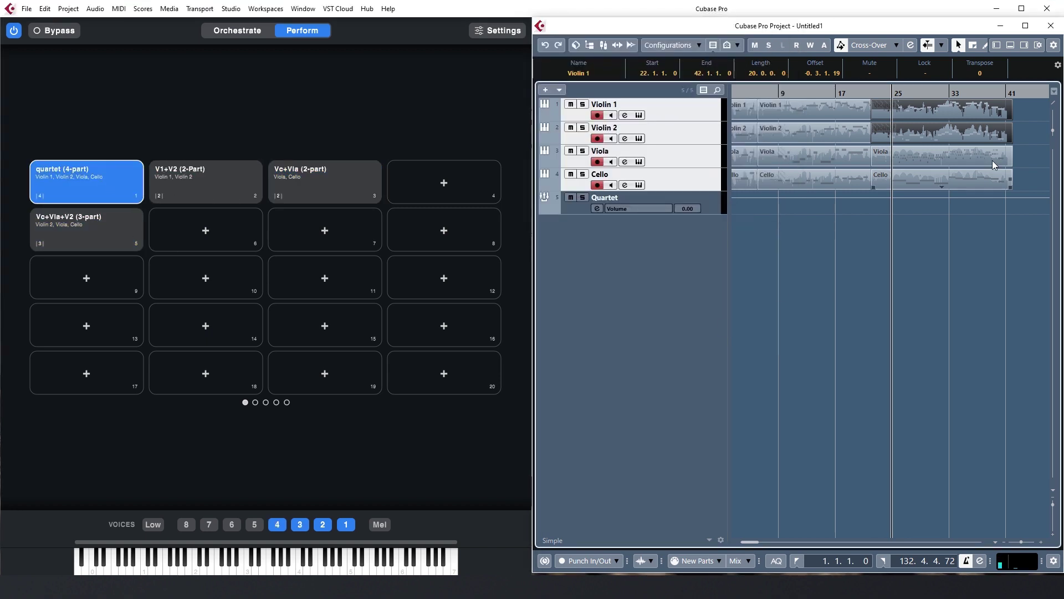
left_click(1006, 91)
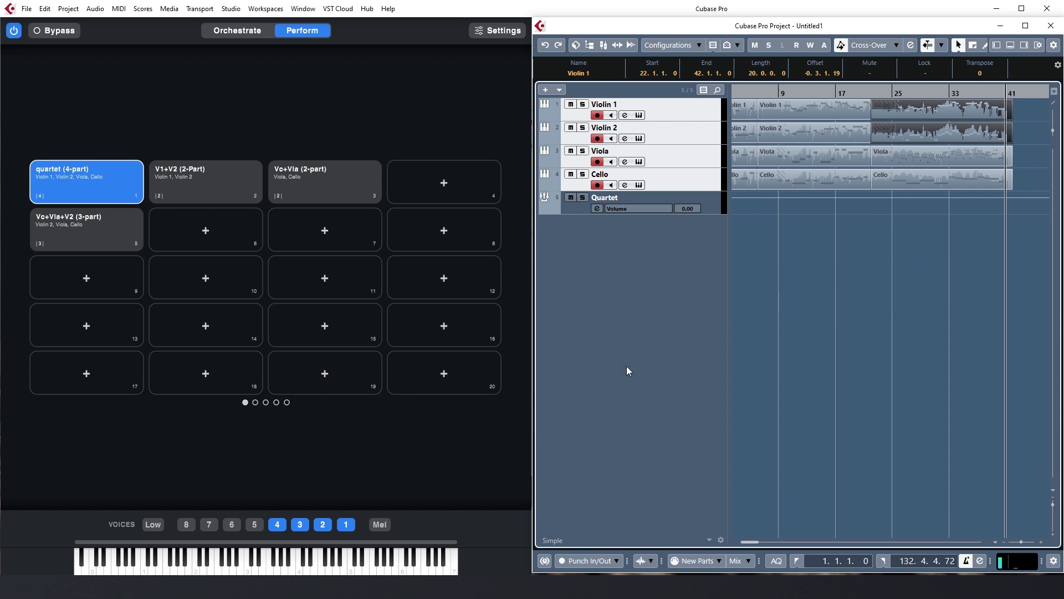
key("KP_Multiply")
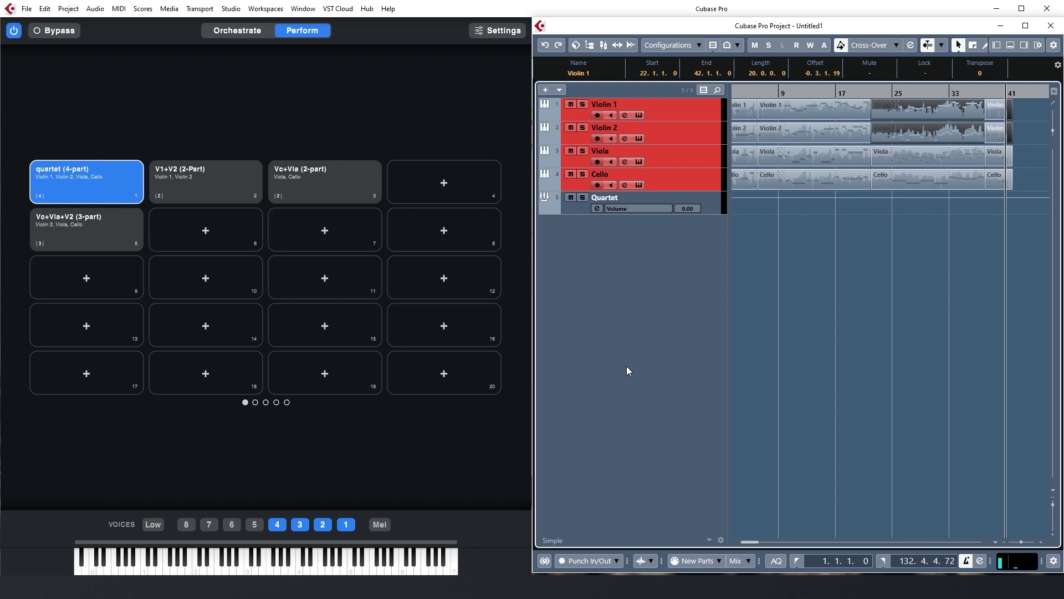
key("space")
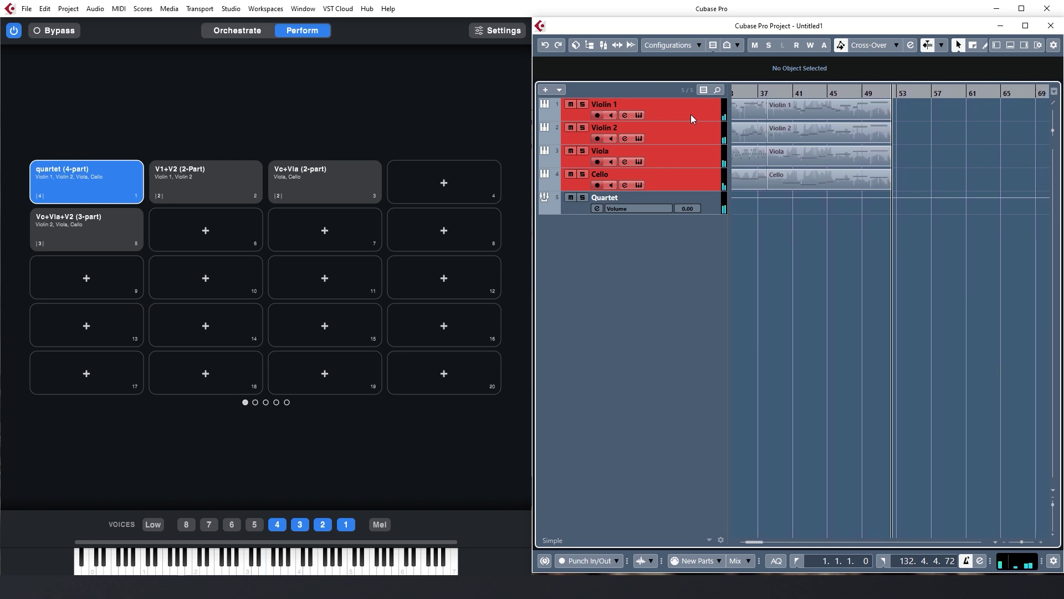
key("space")
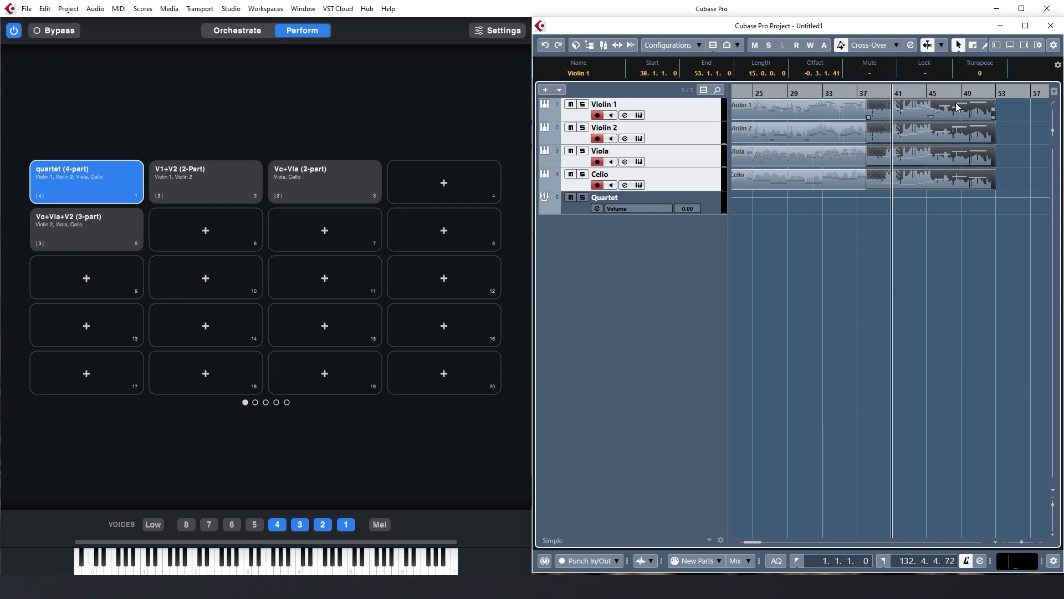
key("g")
key("g")
key("g")
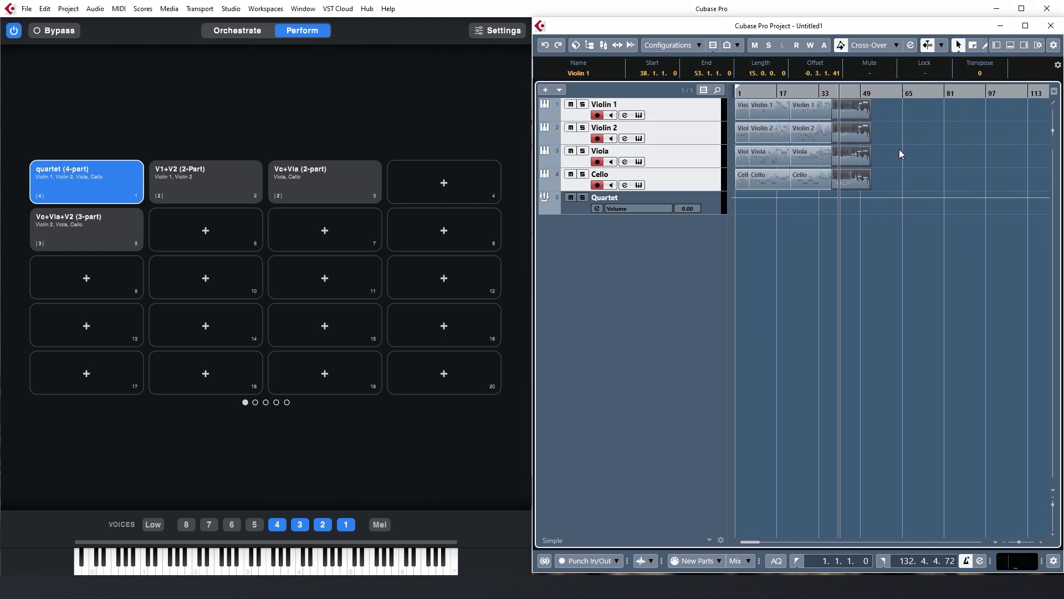